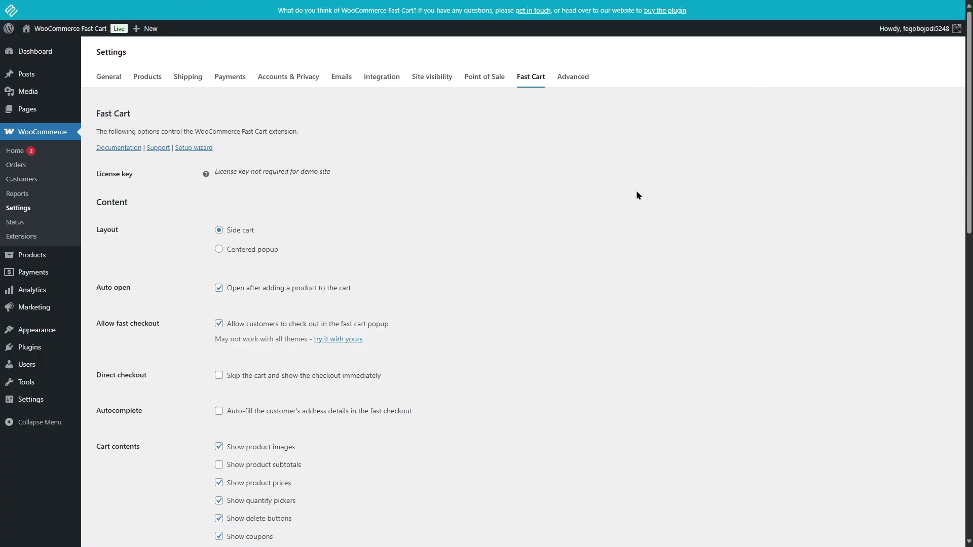
# - Launch the Fast Cart setup wizard and move past the licence step to Display
pyautogui.click(197, 149)
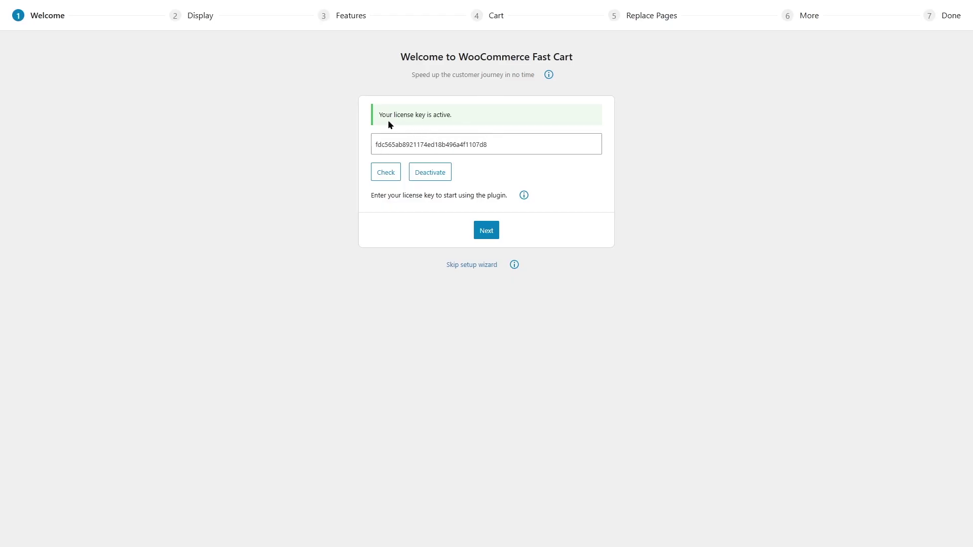
pyautogui.click(482, 232)
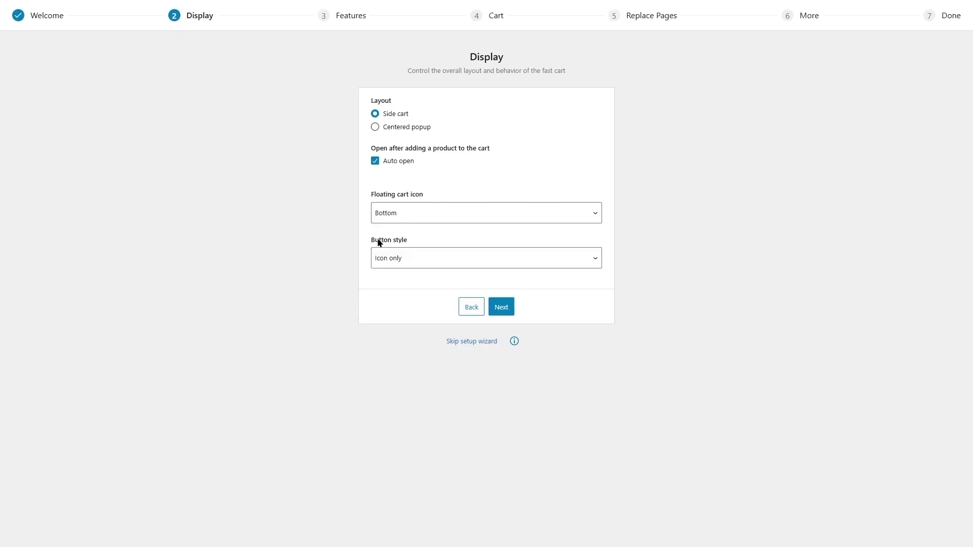
# - Keep the floating cart icon at Bottom with Icon only button style and continue
pyautogui.click(418, 217)
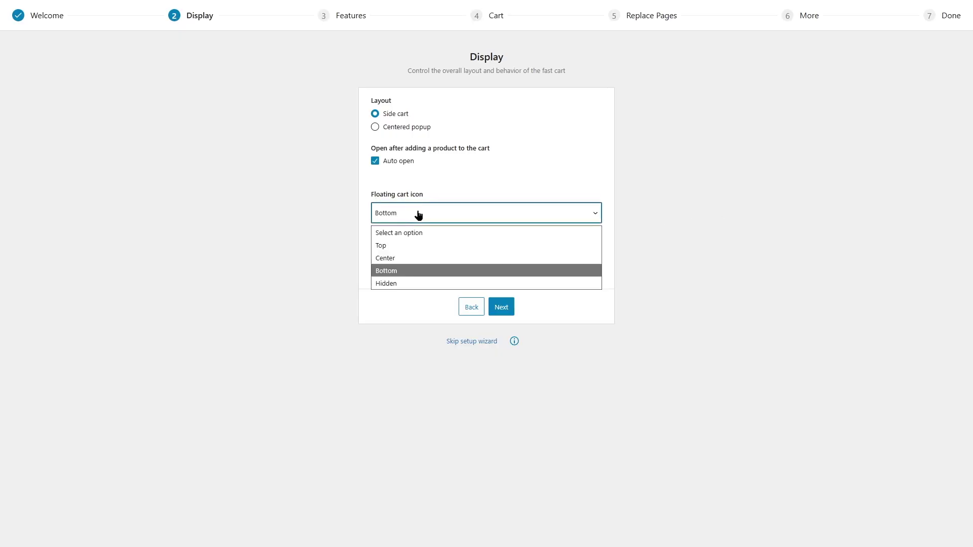
pyautogui.click(392, 272)
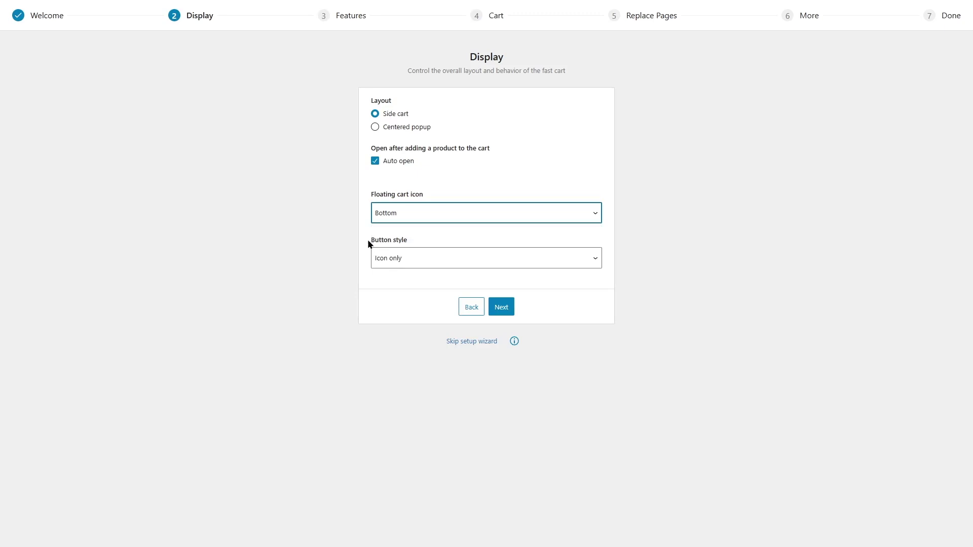
pyautogui.click(417, 255)
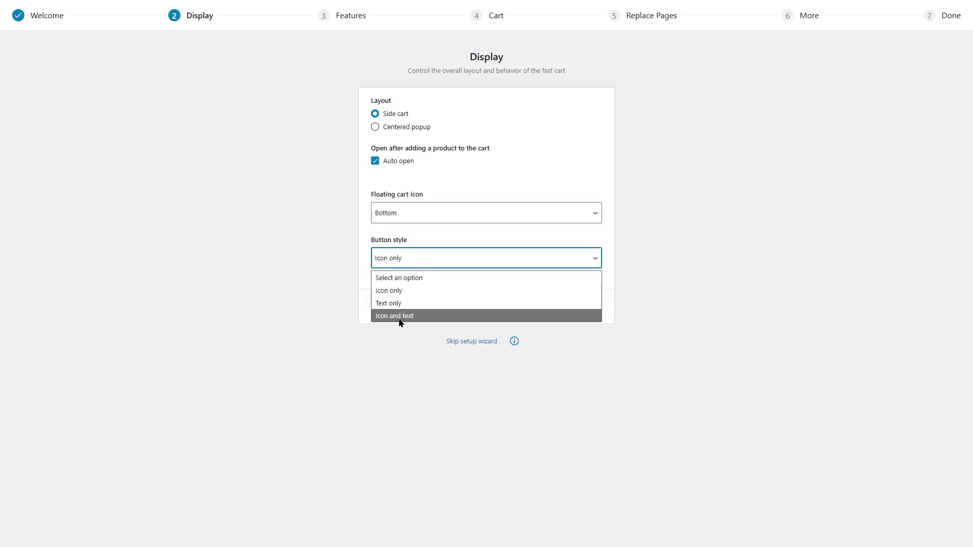
pyautogui.click(390, 292)
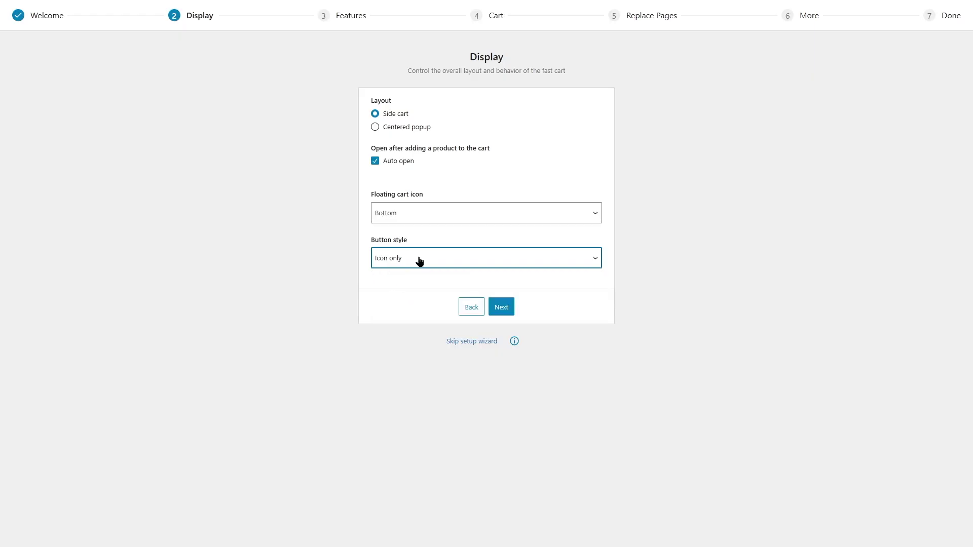
pyautogui.click(503, 311)
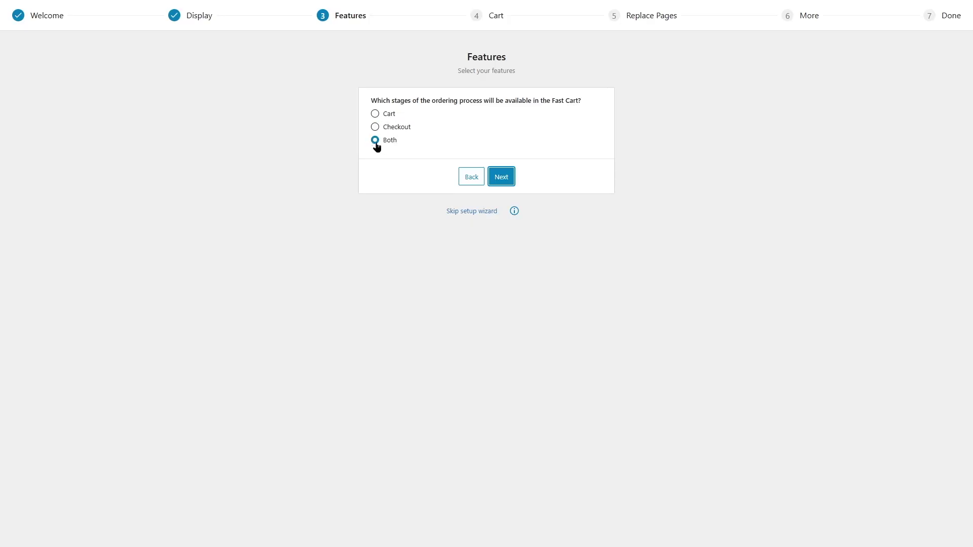
# - Keep Both cart and checkout stages and accept the default cart features
pyautogui.click(501, 176)
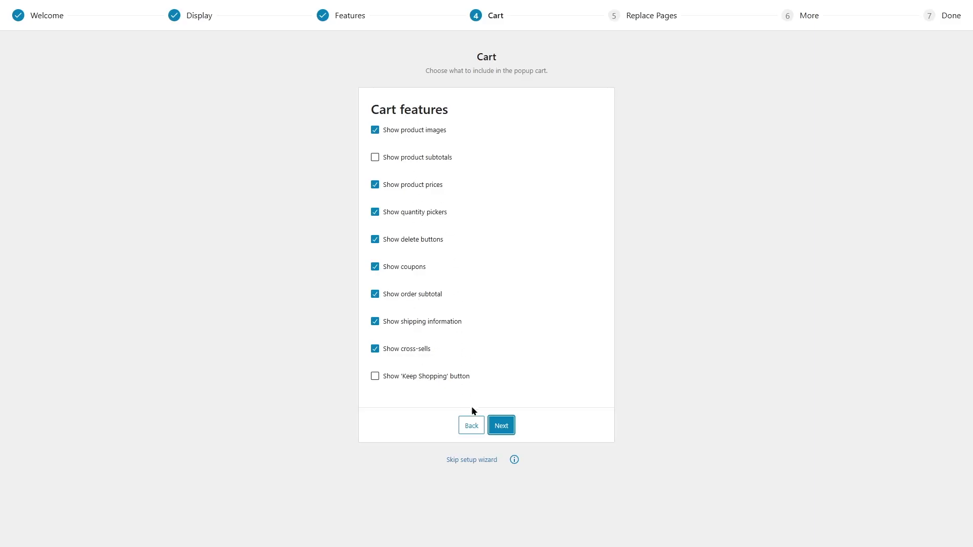
pyautogui.click(499, 431)
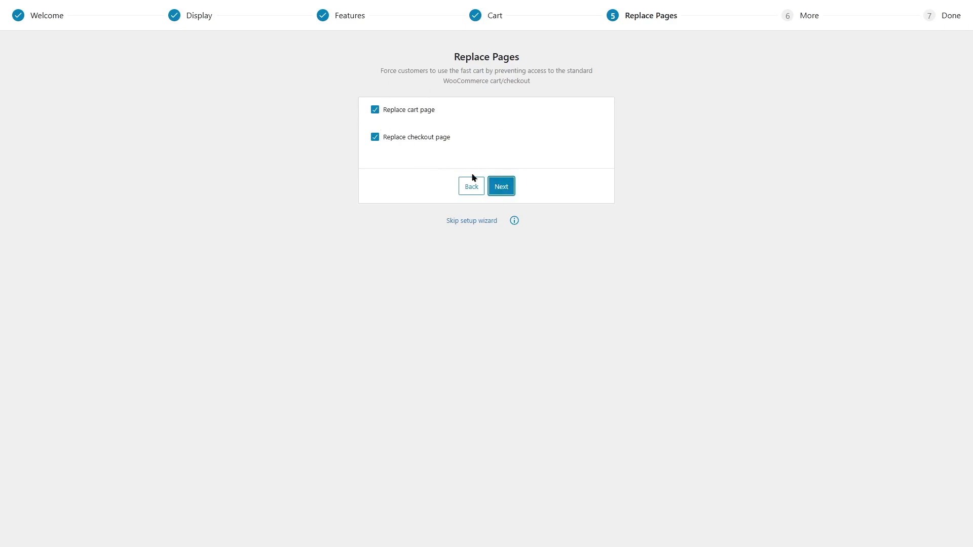
# - Keep cart and checkout pages replaced, leave WooCommerce Product Table unticked, and finish setup
pyautogui.click(499, 193)
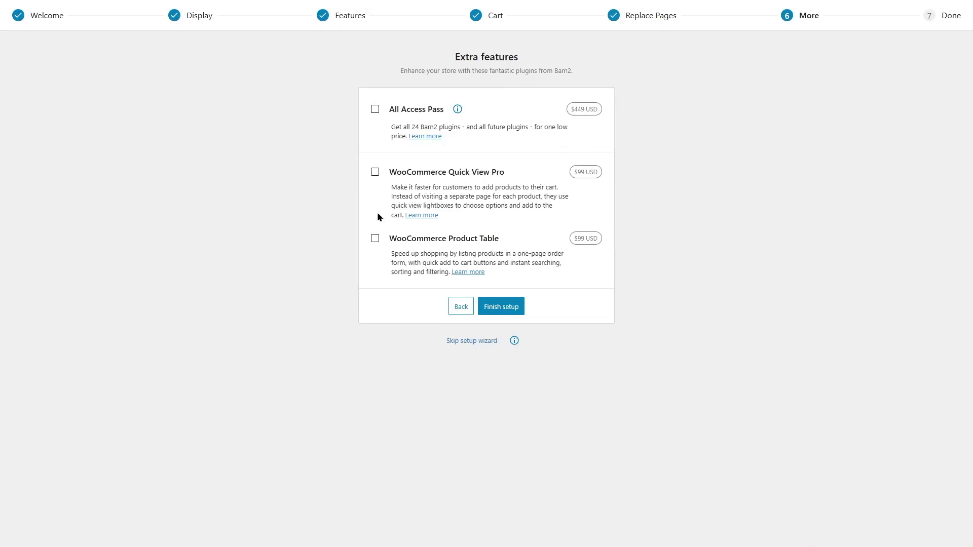
pyautogui.click(374, 238)
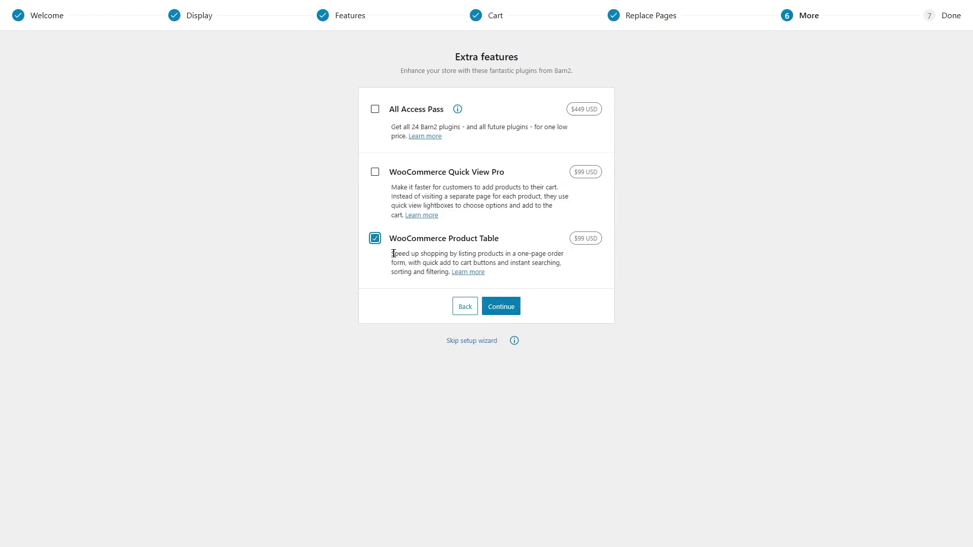
pyautogui.click(375, 238)
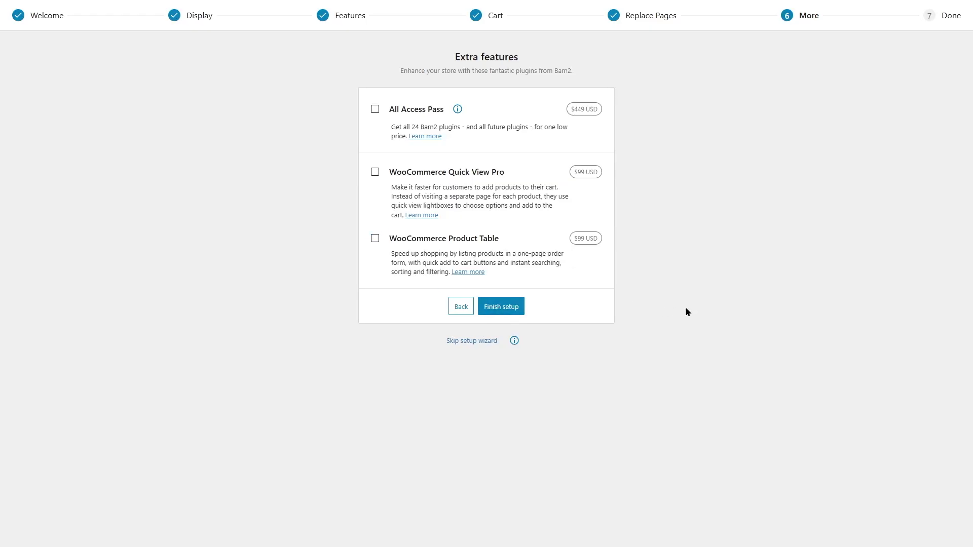
pyautogui.click(498, 310)
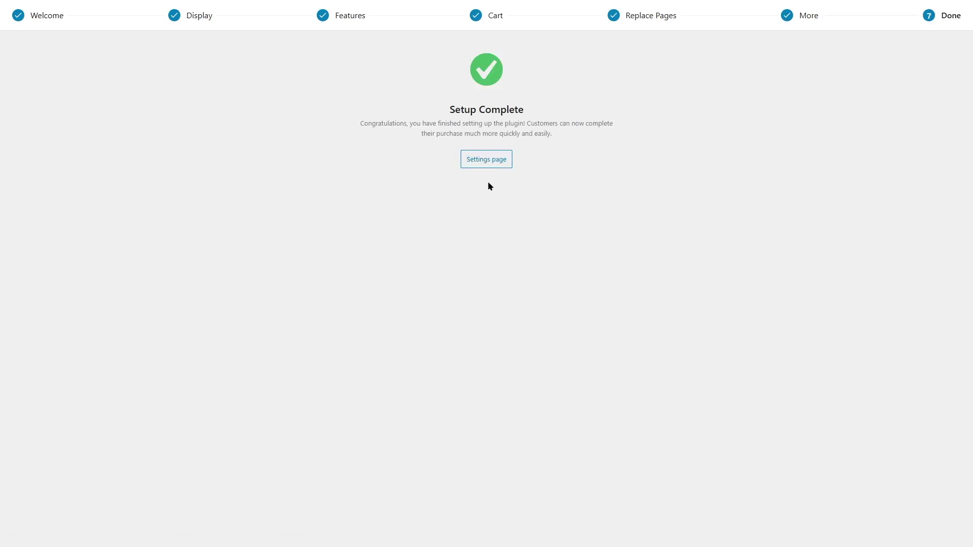
# - Review the Fast Cart settings, toggle delete-data-on-uninstall, save changes and visit the store
pyautogui.click(483, 163)
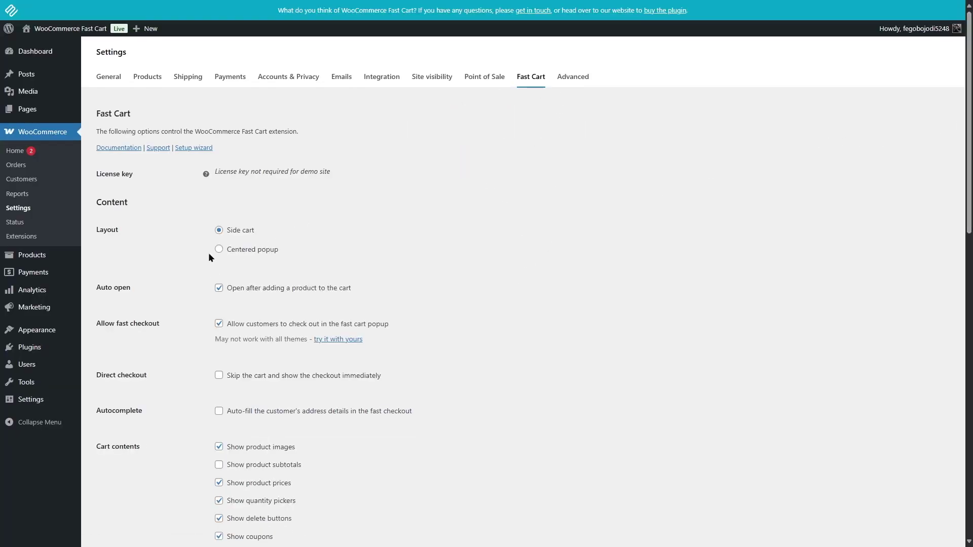
pyautogui.moveTo(969, 152)
pyautogui.mouseDown()
pyautogui.moveTo(969, 353)
pyautogui.moveTo(970, 183)
pyautogui.mouseUp()
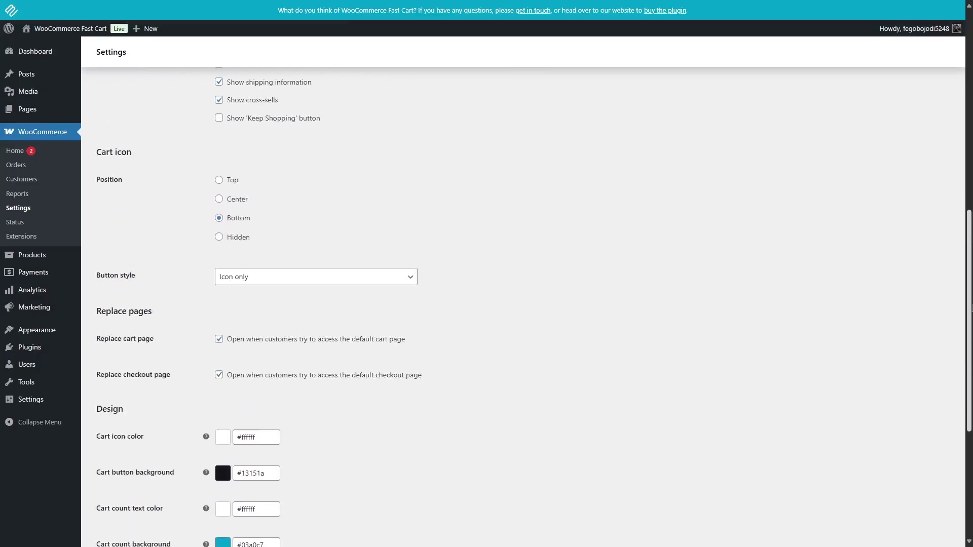
pyautogui.scroll(-3, 532, 304)
pyautogui.scroll(-2, 532, 304)
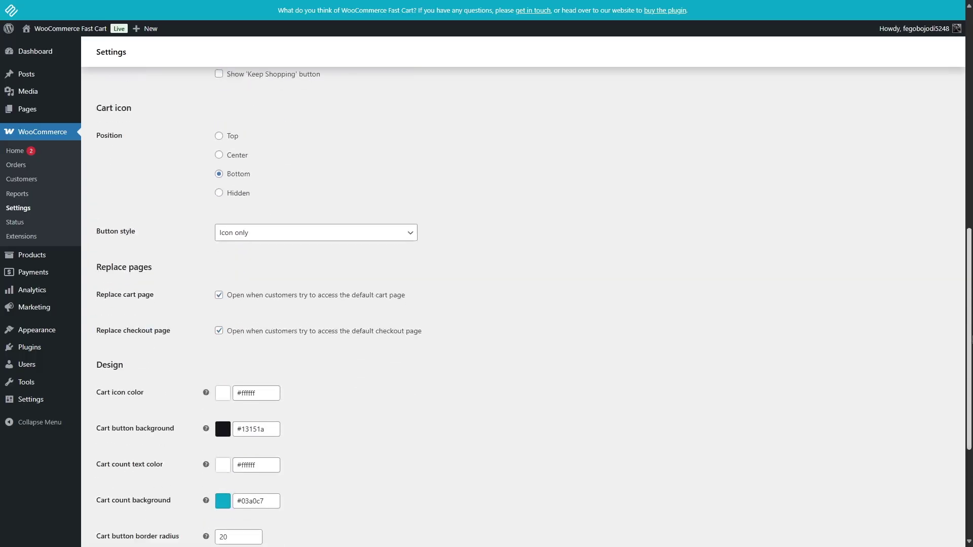
pyautogui.scroll(-2, 532, 304)
pyautogui.scroll(-1, 533, 304)
pyautogui.scroll(-1, 217, 258)
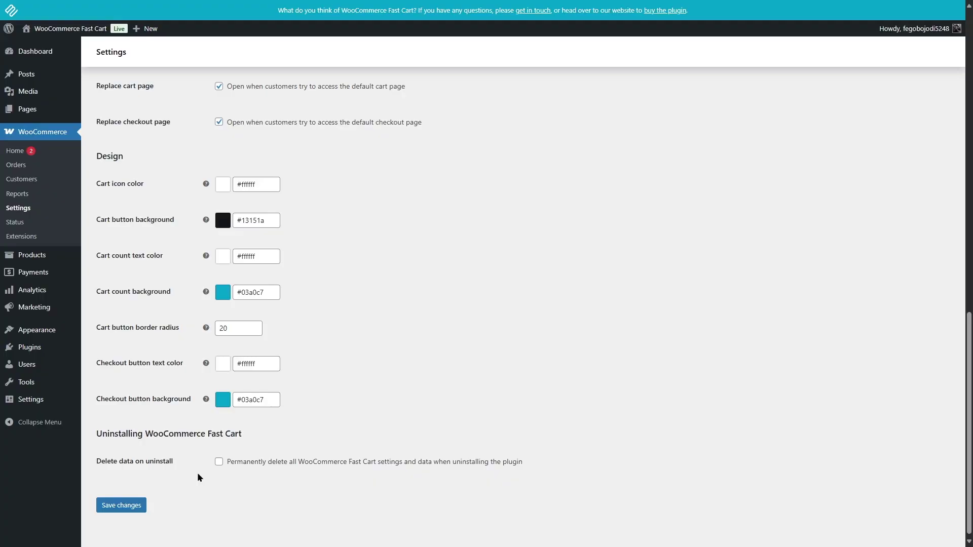
pyautogui.click(218, 464)
pyautogui.scroll(5, 830, 143)
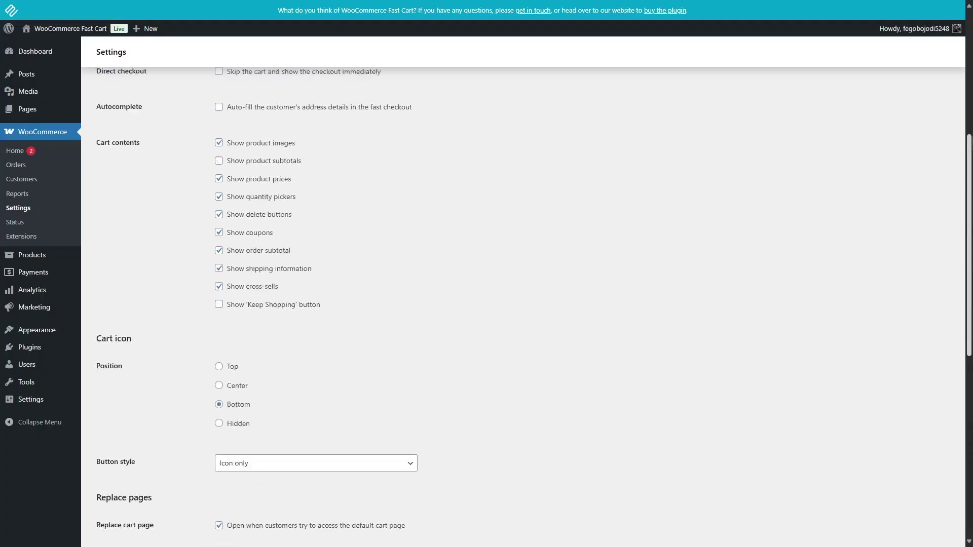
pyautogui.scroll(2, 830, 143)
pyautogui.scroll(-10, 140, 250)
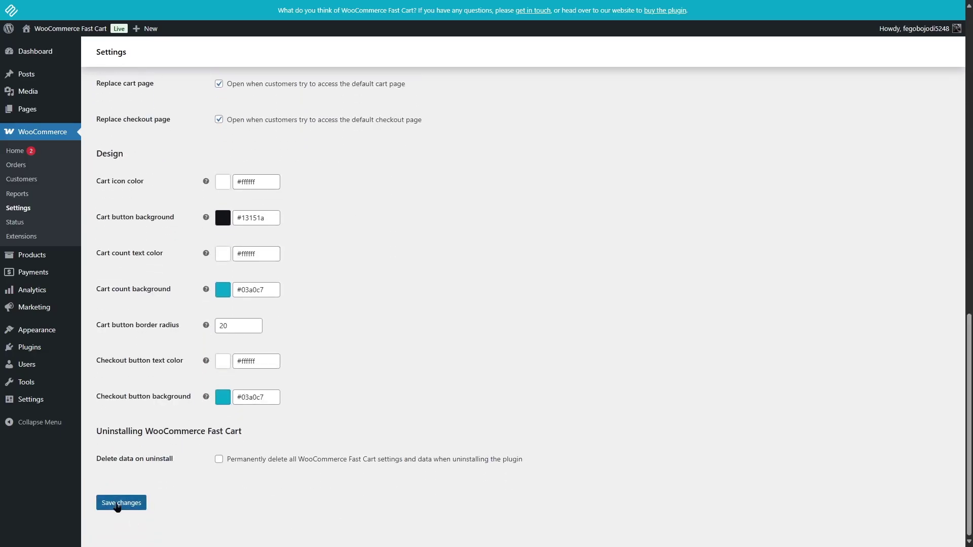
pyautogui.click(118, 504)
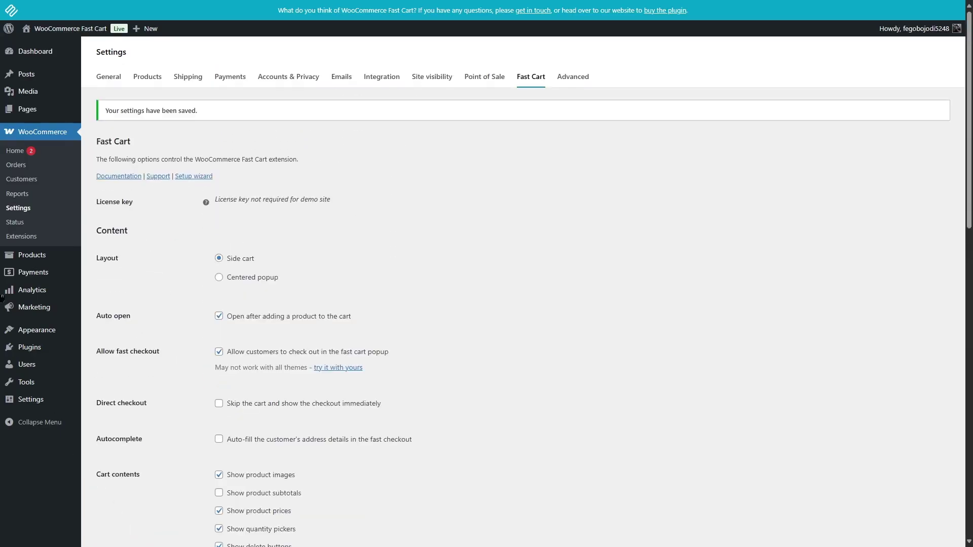
pyautogui.moveTo(69, 29)
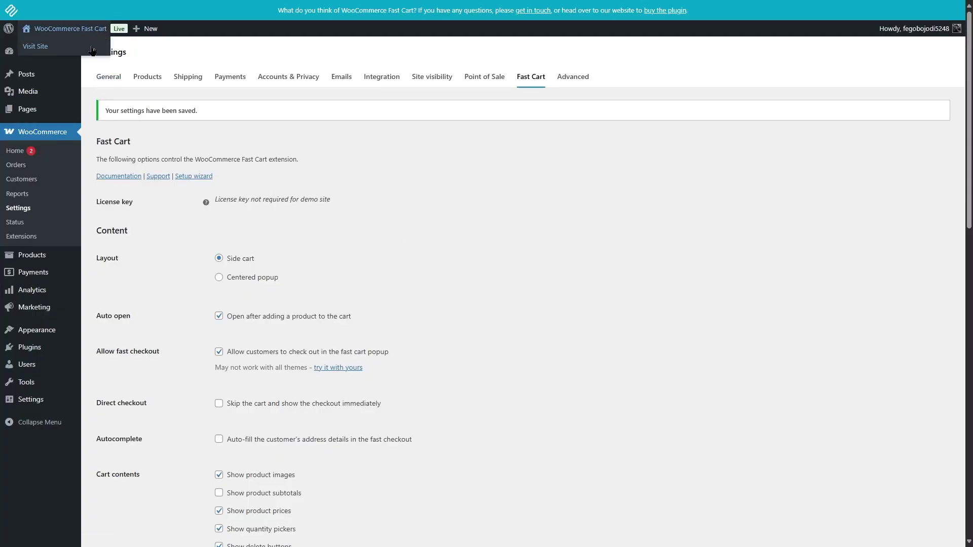
pyautogui.click(52, 46)
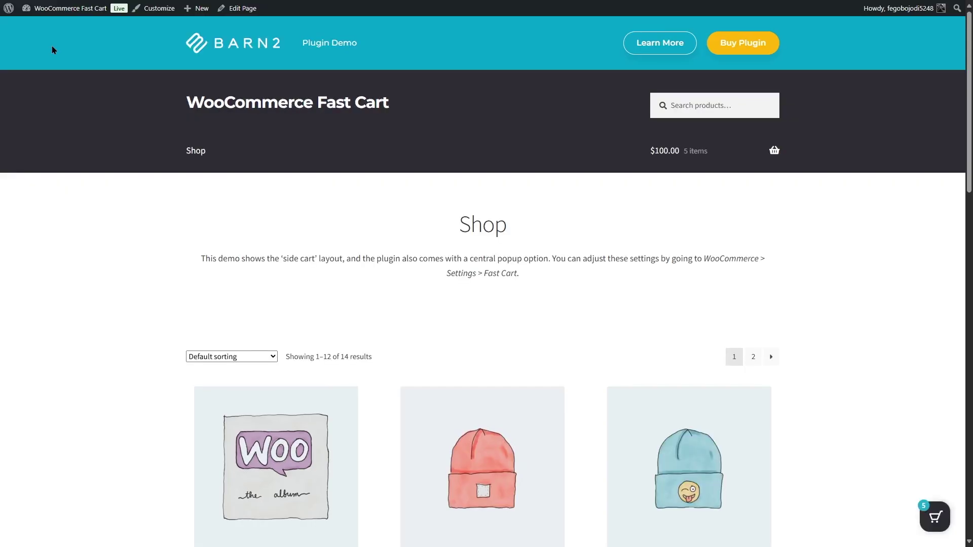
pyautogui.scroll(-5, 938, 122)
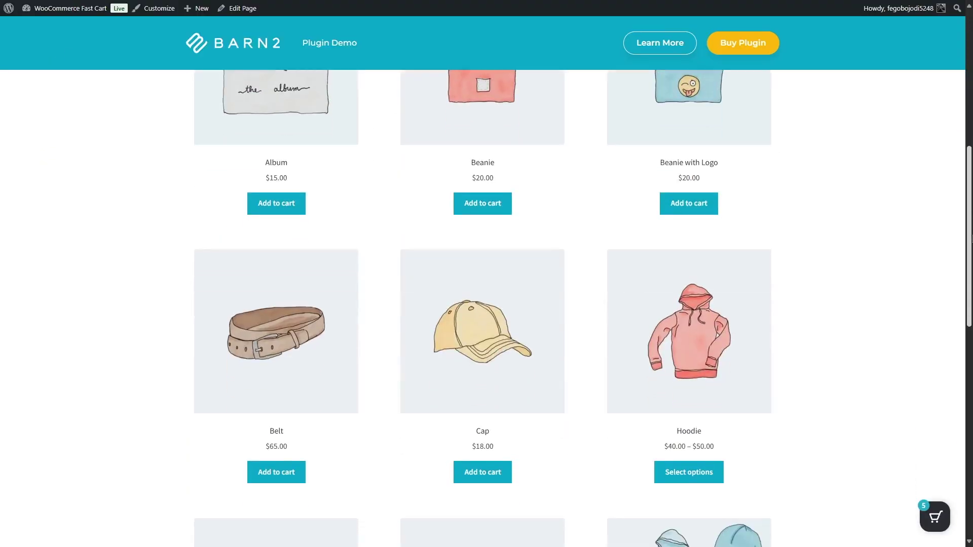
pyautogui.scroll(2, 938, 122)
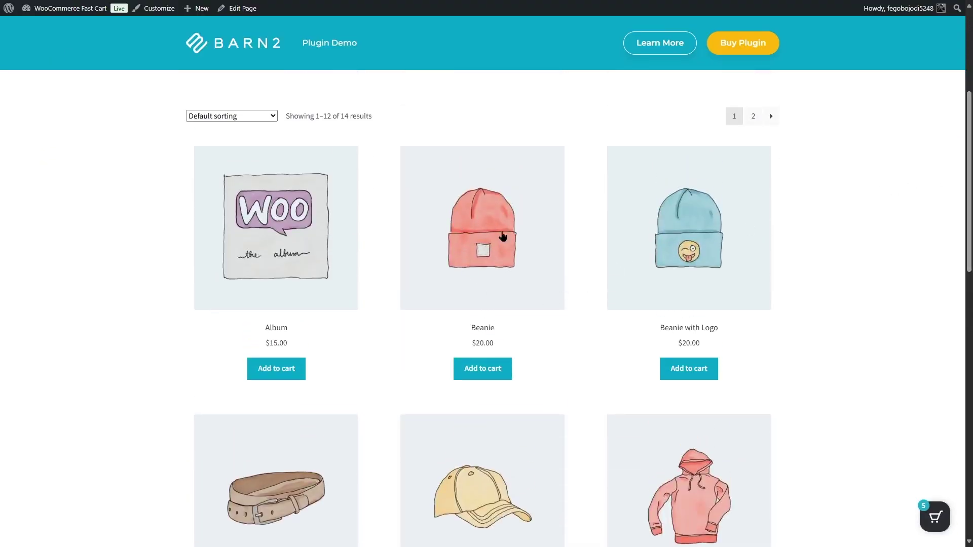
# - Add Beanie, Beanie with Logo and the suggested Cap, then go to checkout in the side panel
pyautogui.click(499, 370)
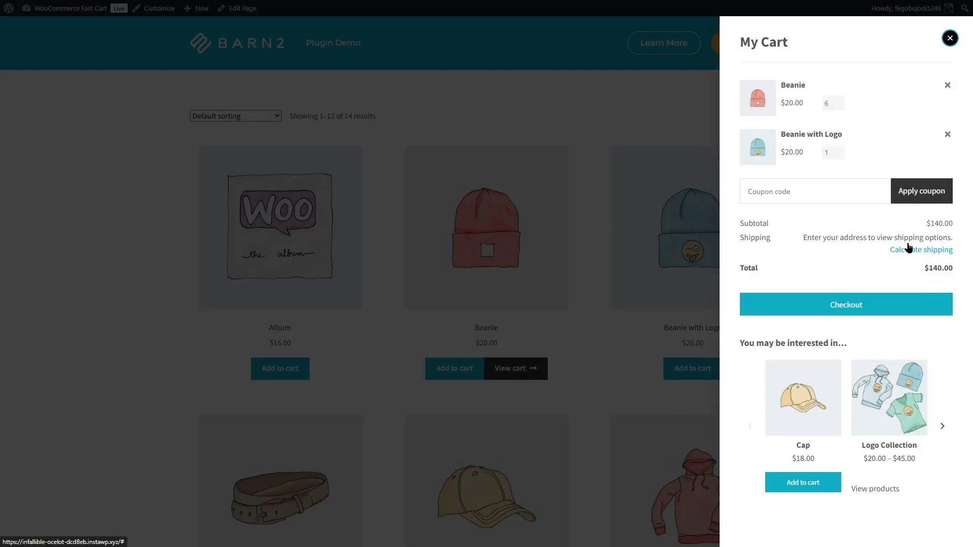
pyautogui.click(950, 39)
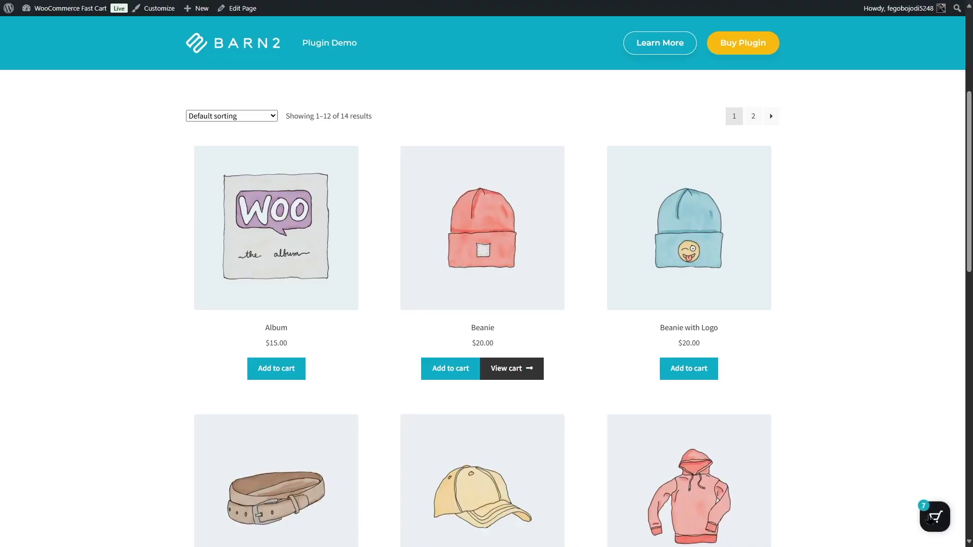
pyautogui.click(691, 374)
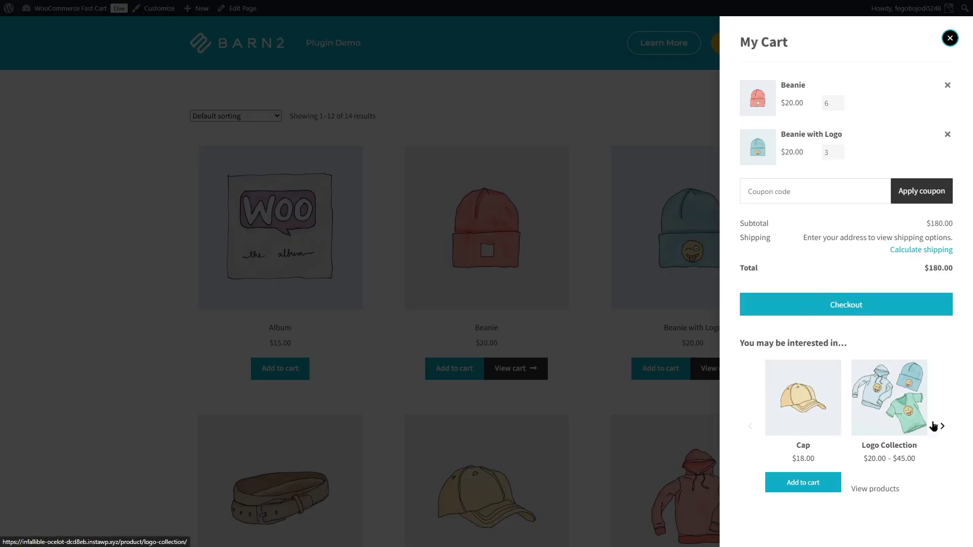
pyautogui.click(826, 489)
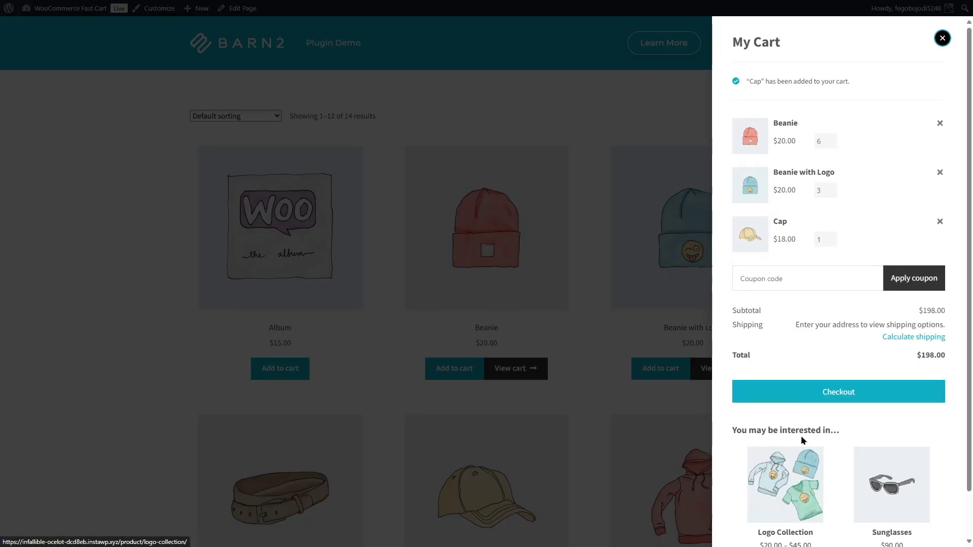
pyautogui.click(805, 395)
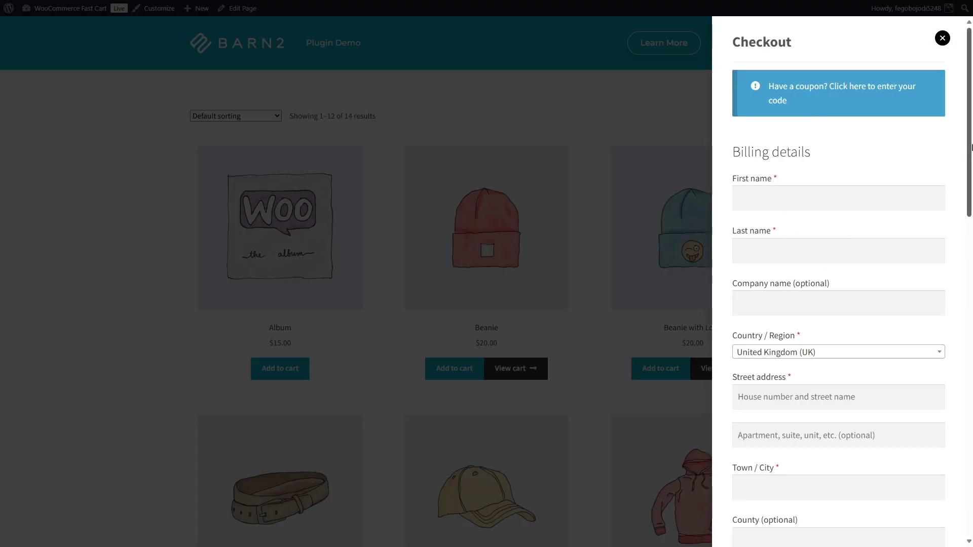
pyautogui.moveTo(971, 151); pyautogui.dragTo(971, 433)
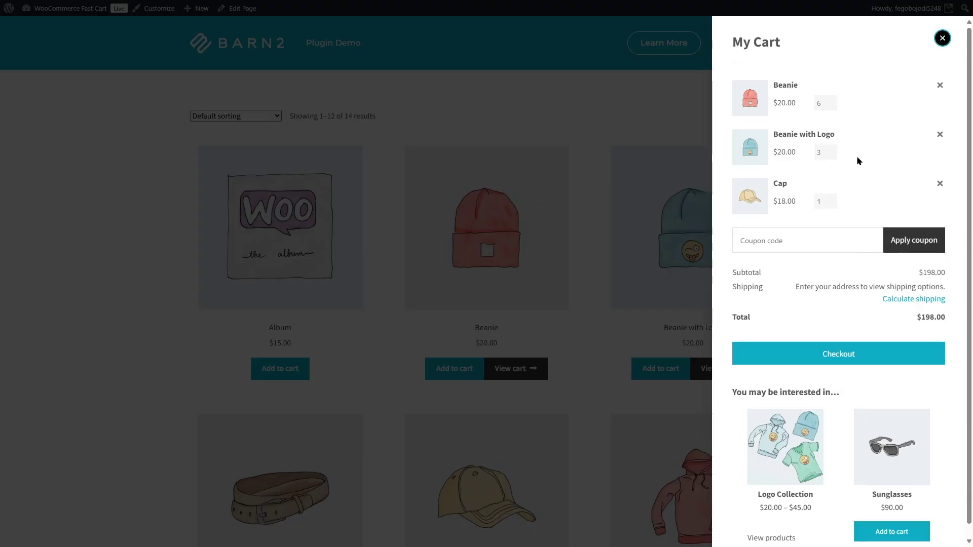
# - Remove Beanie, Beanie with Logo and Cap from the cart and close the side cart
pyautogui.click(940, 85)
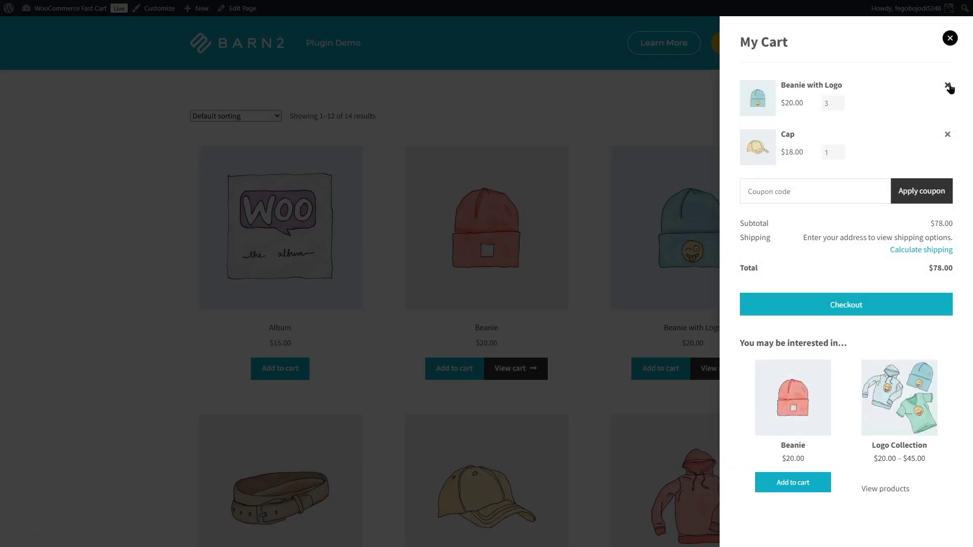
pyautogui.click(947, 86)
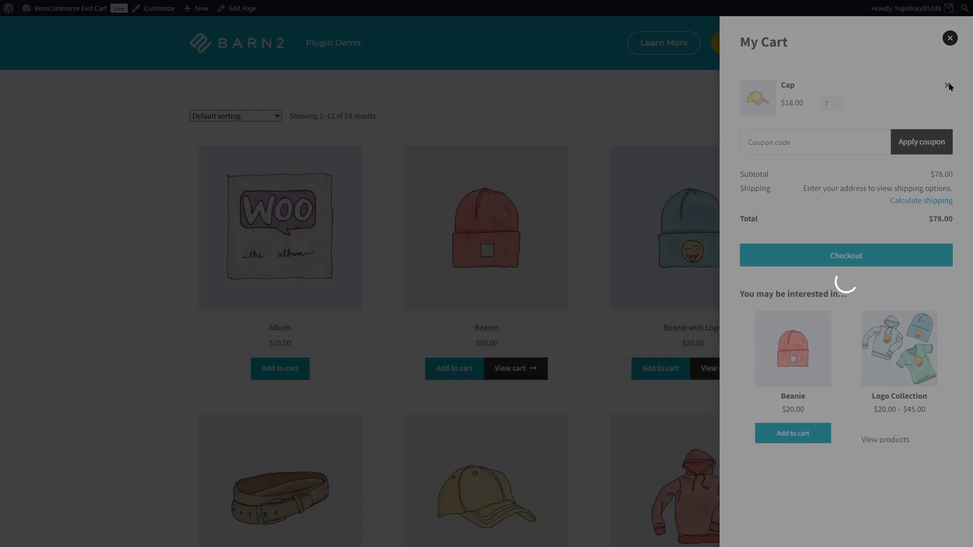
pyautogui.click(948, 86)
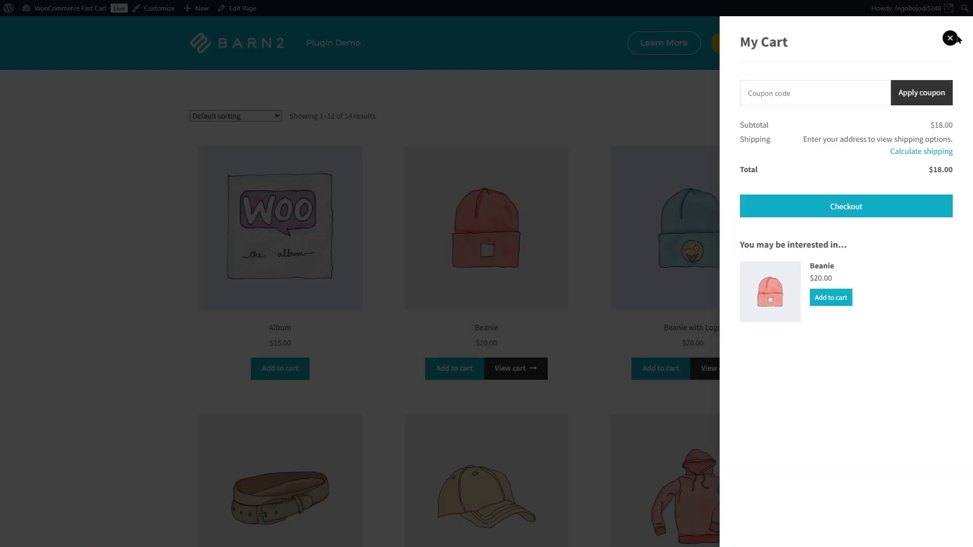
pyautogui.click(949, 38)
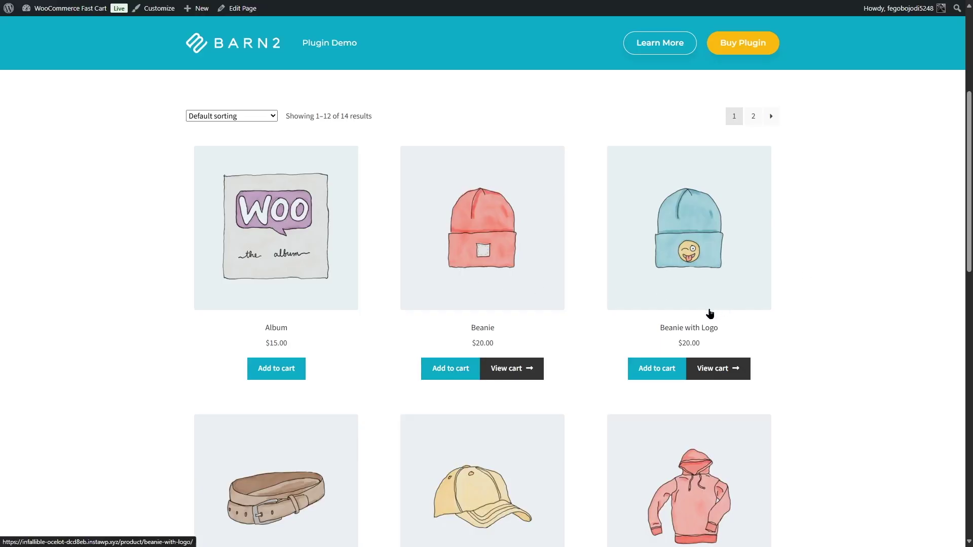
pyautogui.moveTo(70, 9)
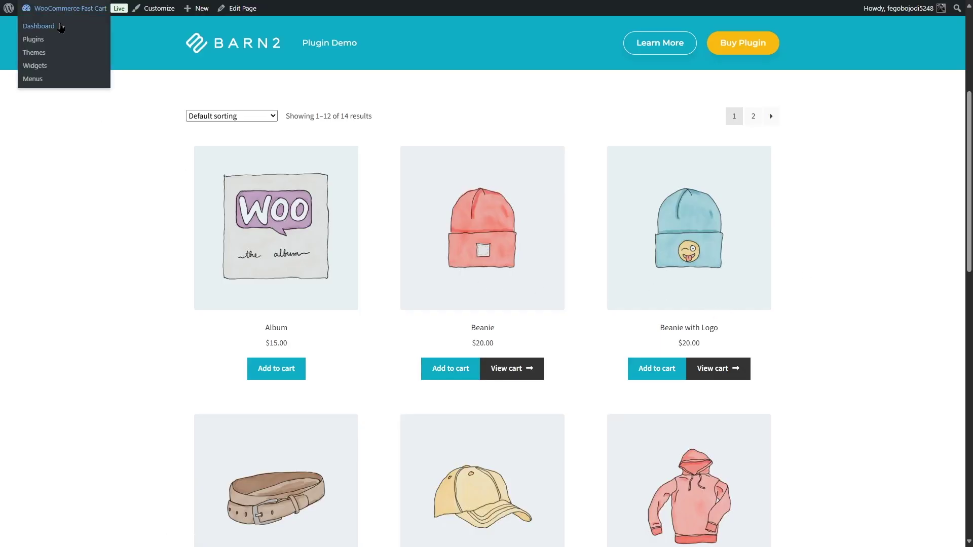
# - Uncheck 'Open after adding a product to the cart' in WooCommerce Fast Cart settings and save
pyautogui.click(61, 27)
pyautogui.moveTo(42, 131)
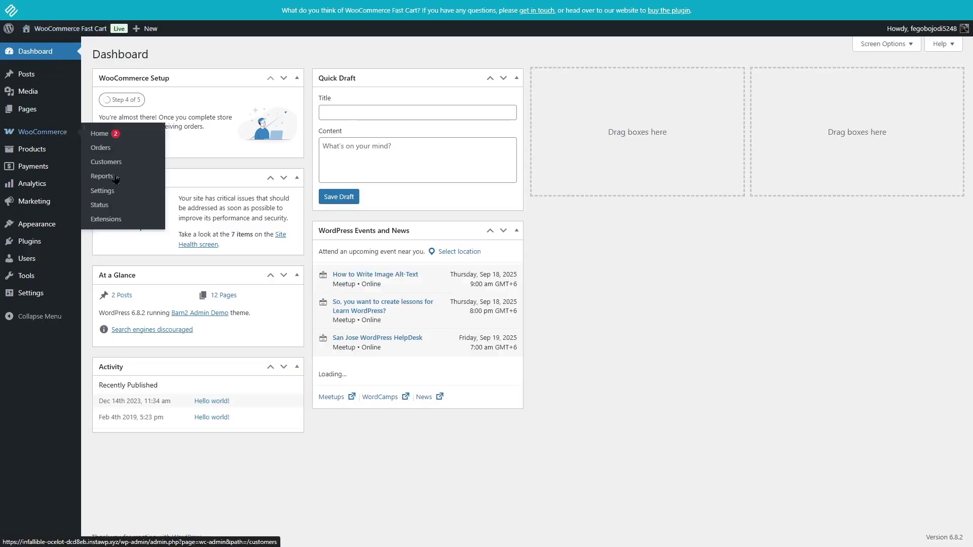
pyautogui.click(106, 197)
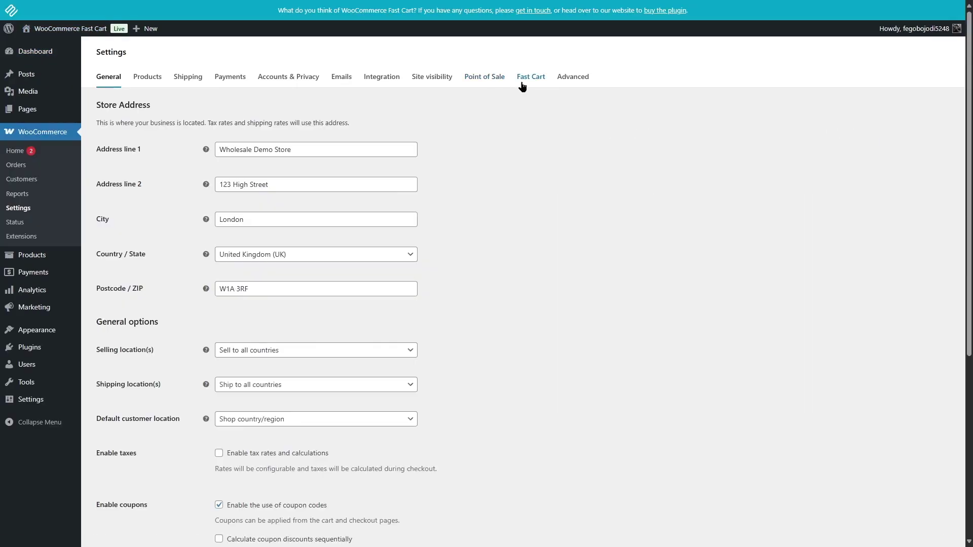
pyautogui.click(530, 77)
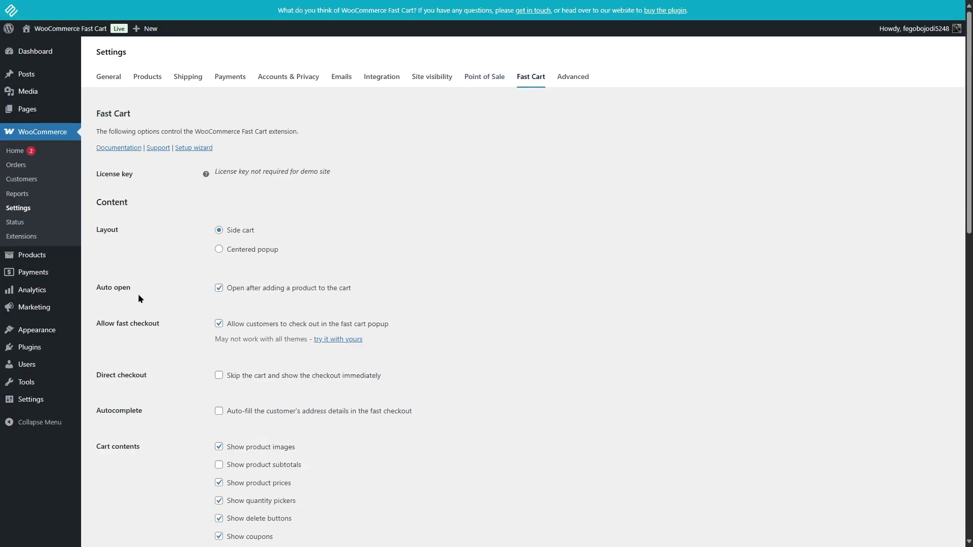
pyautogui.click(219, 291)
pyautogui.scroll(-10, 532, 304)
pyautogui.scroll(-10, 532, 304)
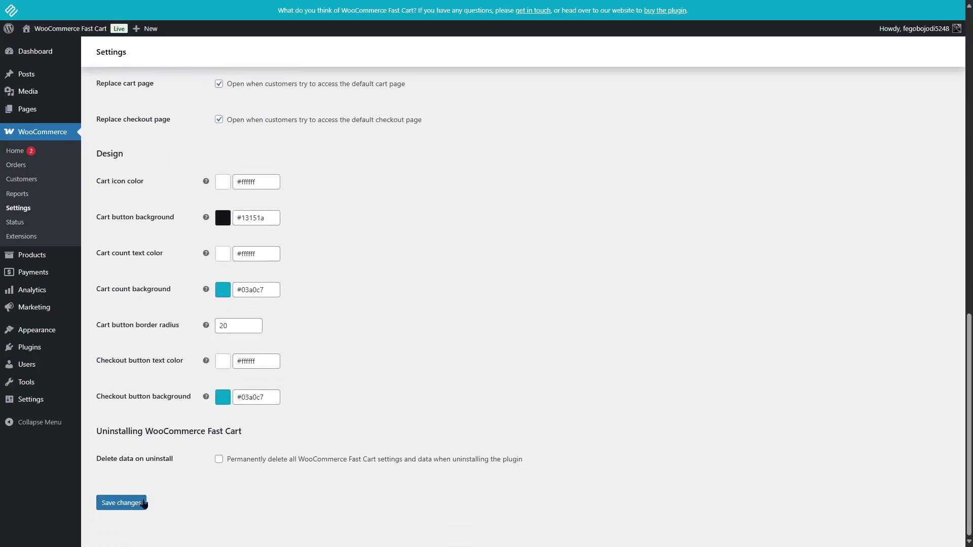
pyautogui.click(122, 503)
# - Visit the storefront and add the Beanie to the cart without the panel opening
pyautogui.click(50, 45)
pyautogui.scroll(-2, 487, 304)
pyautogui.scroll(-2, 486, 304)
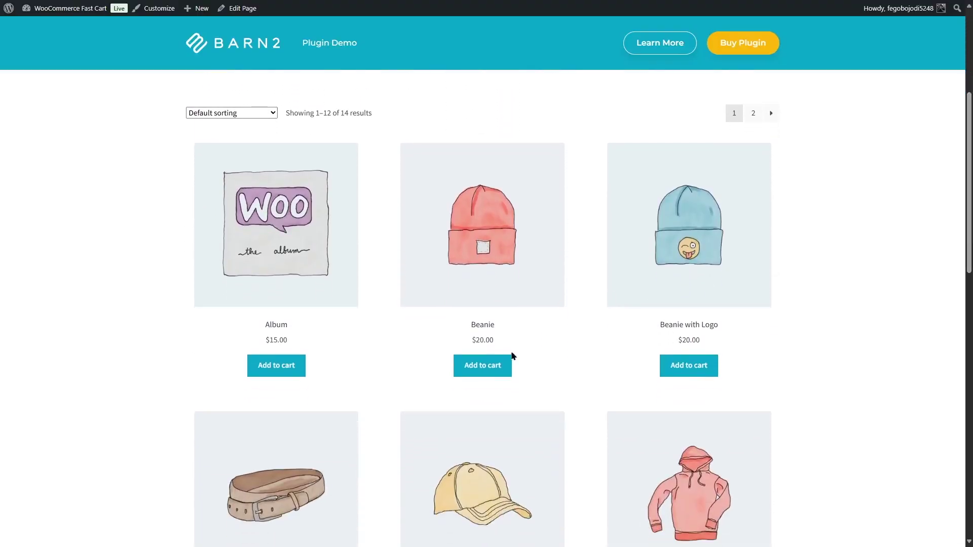
pyautogui.click(490, 364)
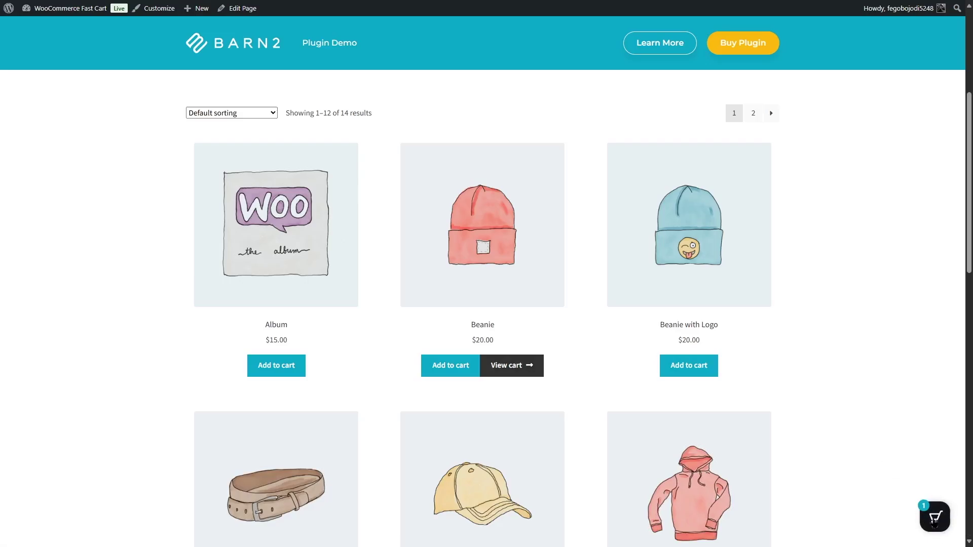
# - Add Beanie with Logo and Cap, then open the side cart from the floating button
pyautogui.click(689, 368)
pyautogui.scroll(-1, 612, 330)
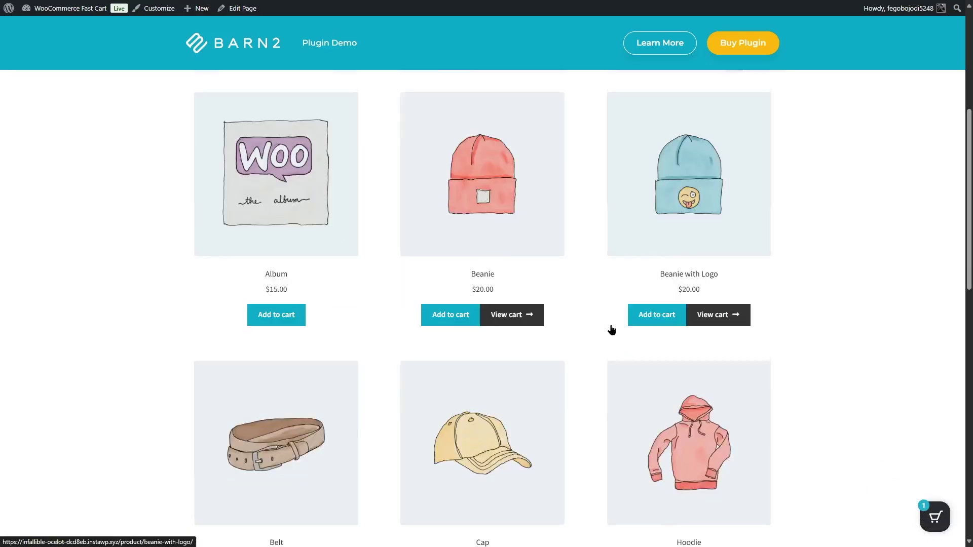
pyautogui.scroll(-3, 612, 329)
pyautogui.click(479, 330)
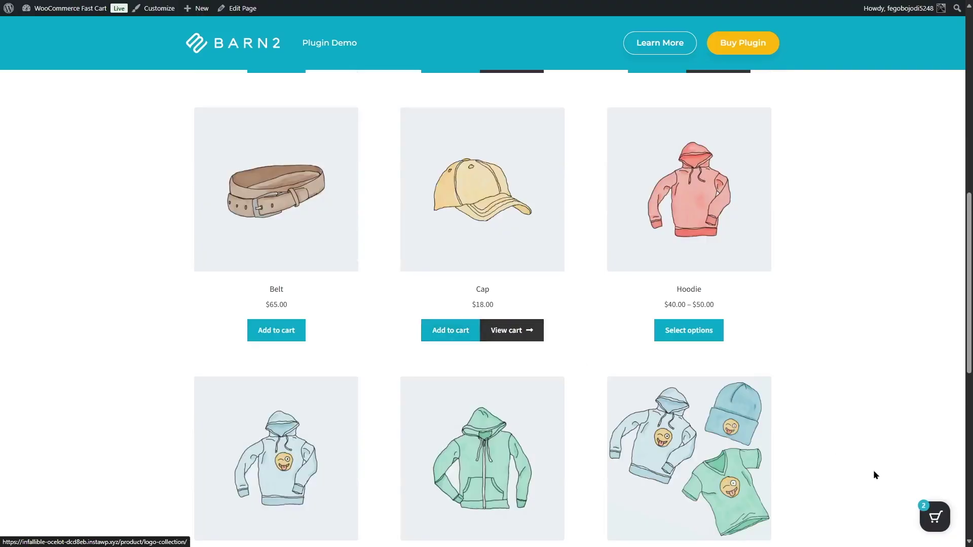
pyautogui.click(936, 519)
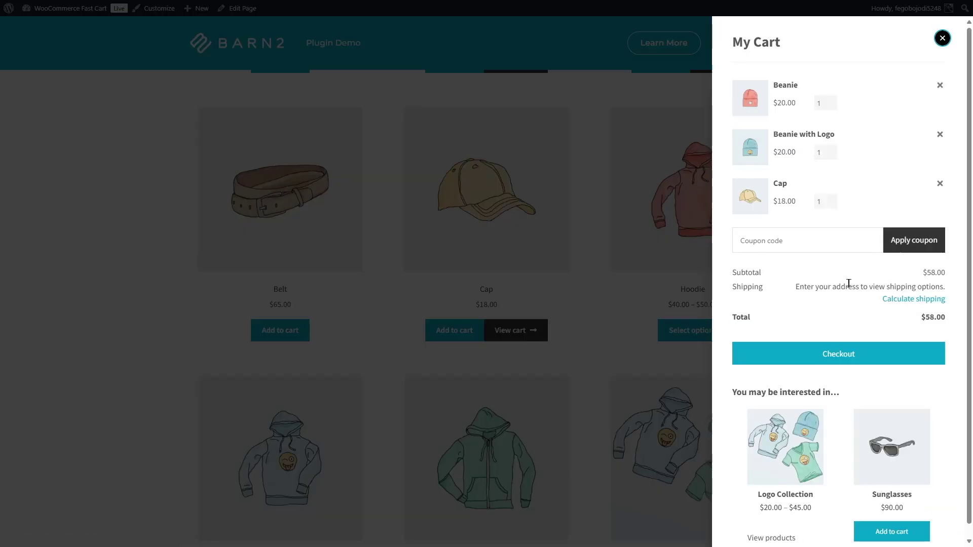
pyautogui.scroll(-1, 959, 135)
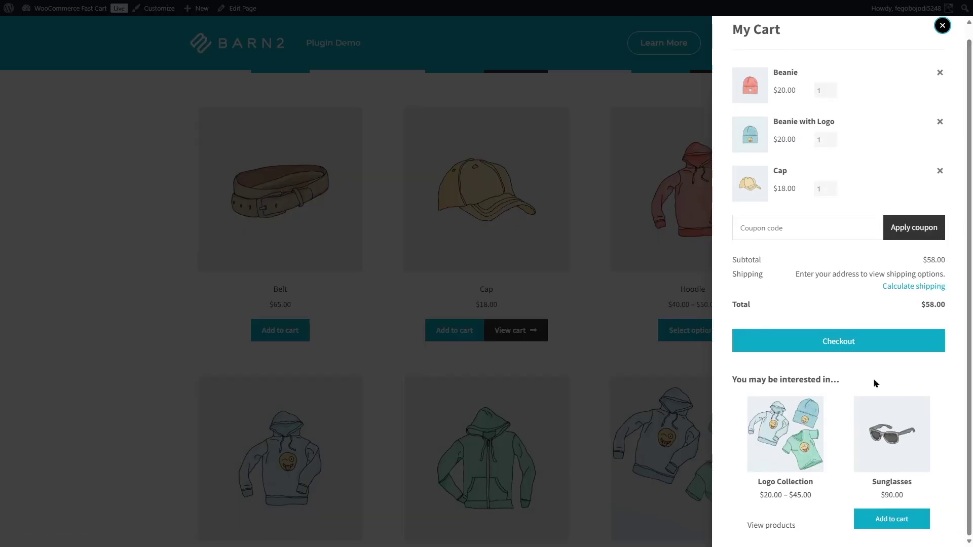
pyautogui.scroll(1, 829, 344)
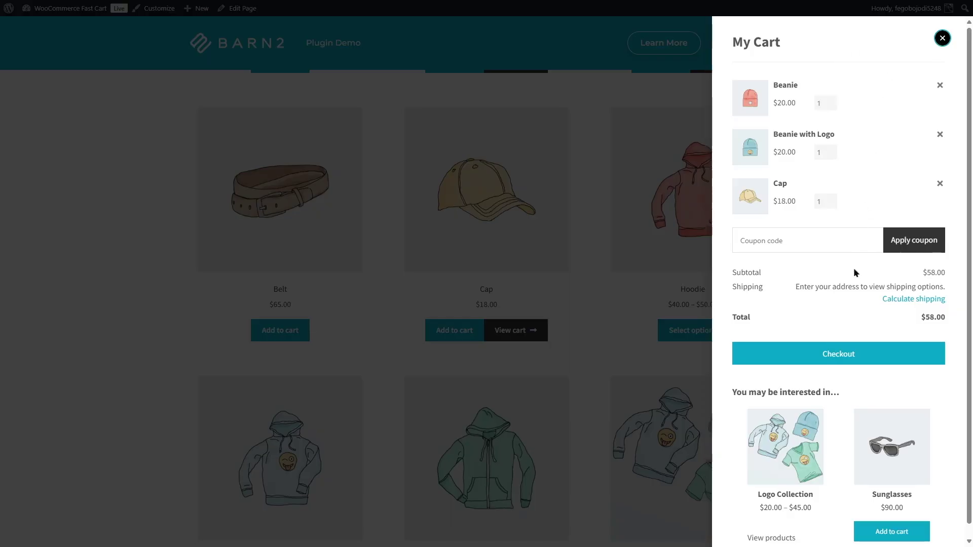
# - Proceed to checkout inside the side panel, scroll the form and close it
pyautogui.click(837, 356)
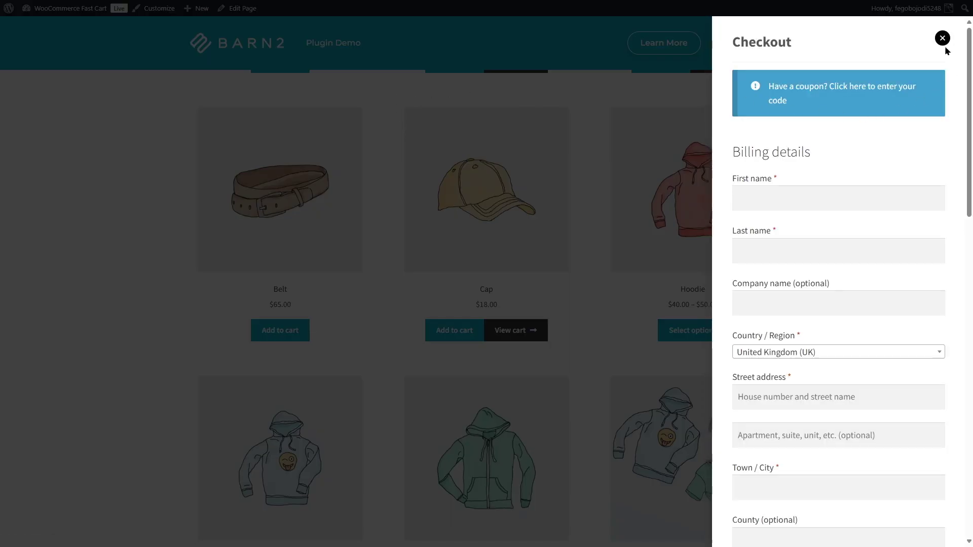
pyautogui.moveTo(969, 108); pyautogui.dragTo(971, 346)
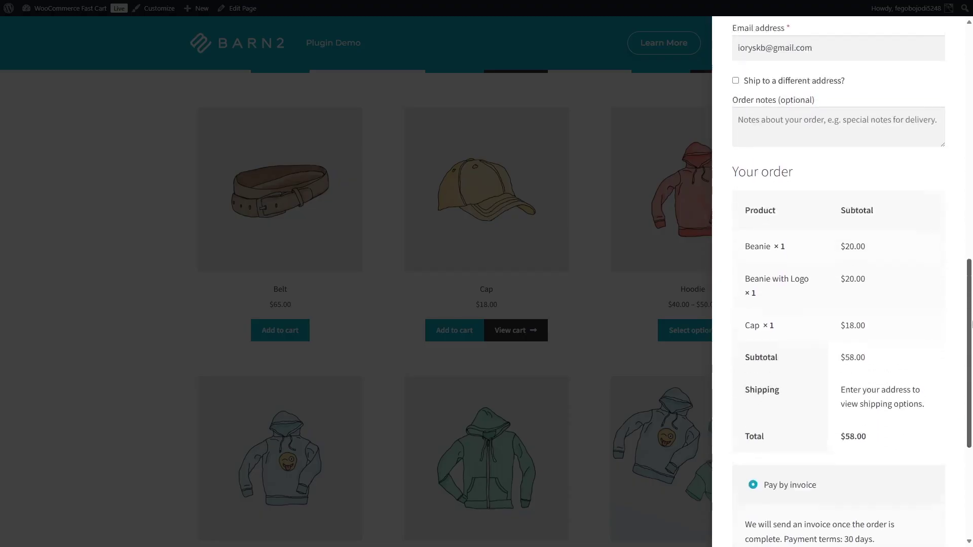
pyautogui.moveTo(971, 347); pyautogui.dragTo(971, 101)
pyautogui.click(943, 27)
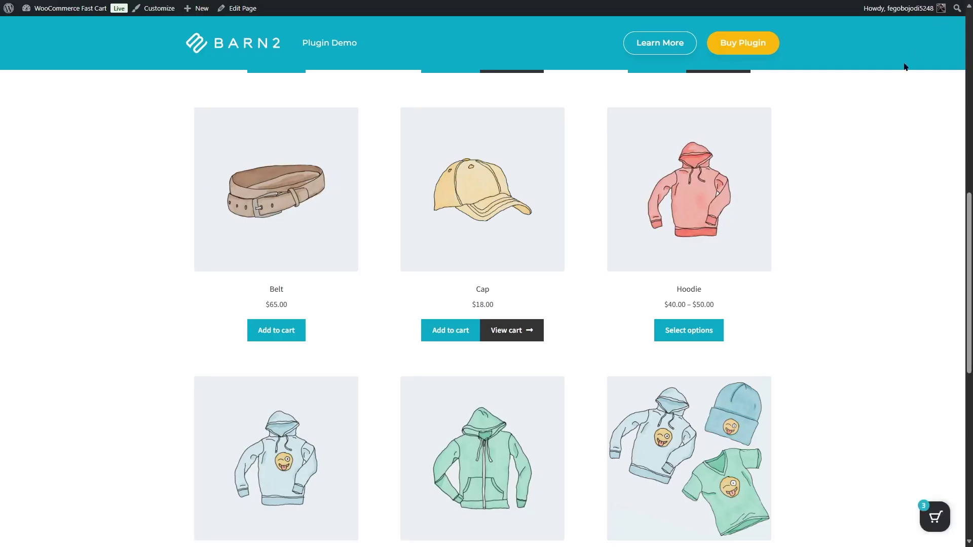
pyautogui.scroll(4, 939, 162)
pyautogui.scroll(3, 940, 162)
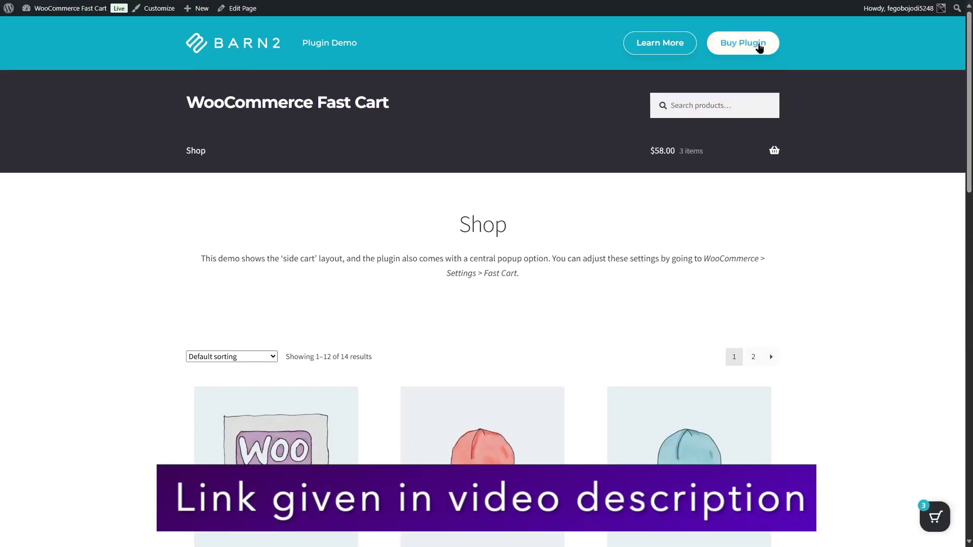
# - Go to Buy Plugin and browse the Fast Cart single-plugin licence plans, keeping 1 Site
pyautogui.click(736, 43)
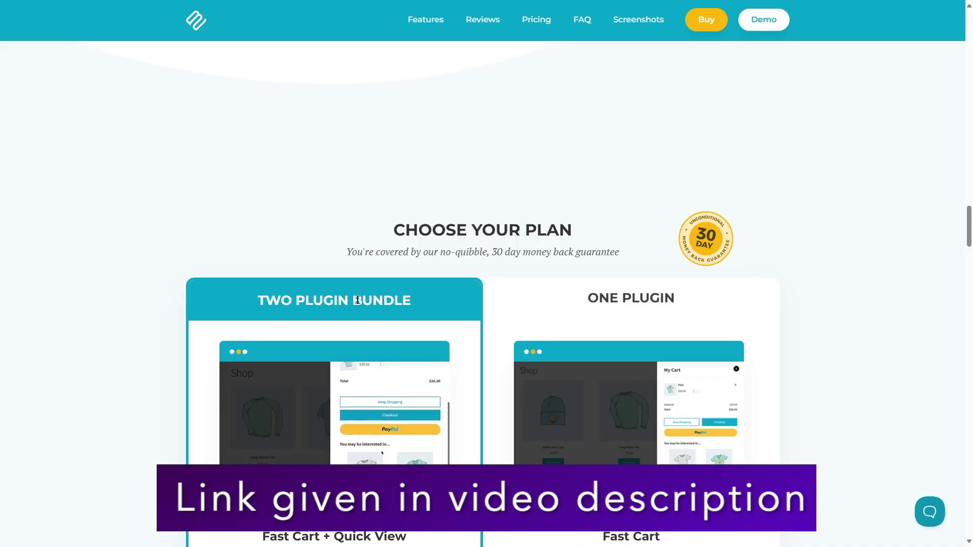
pyautogui.scroll(-1, 968, 235)
pyautogui.scroll(-3, 757, 302)
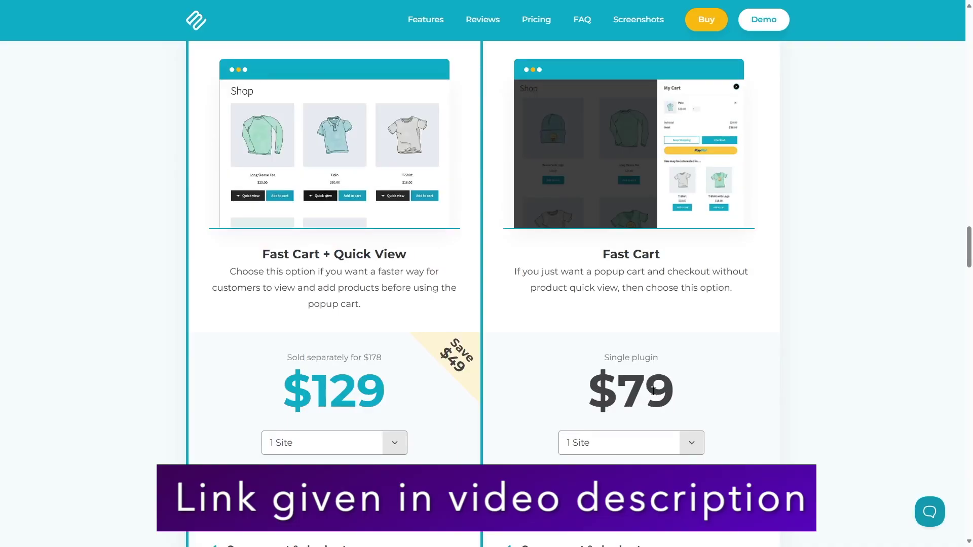
pyautogui.scroll(-1, 674, 388)
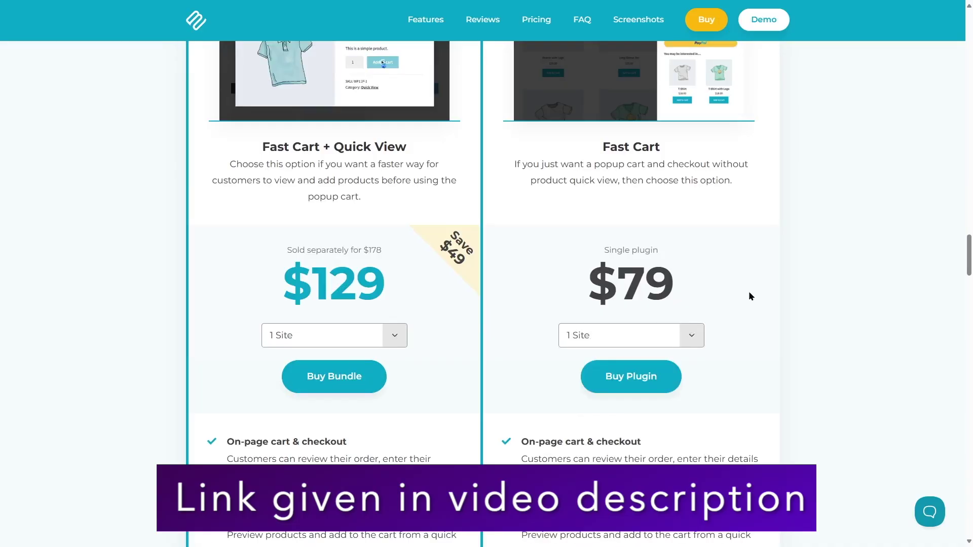
pyautogui.click(694, 339)
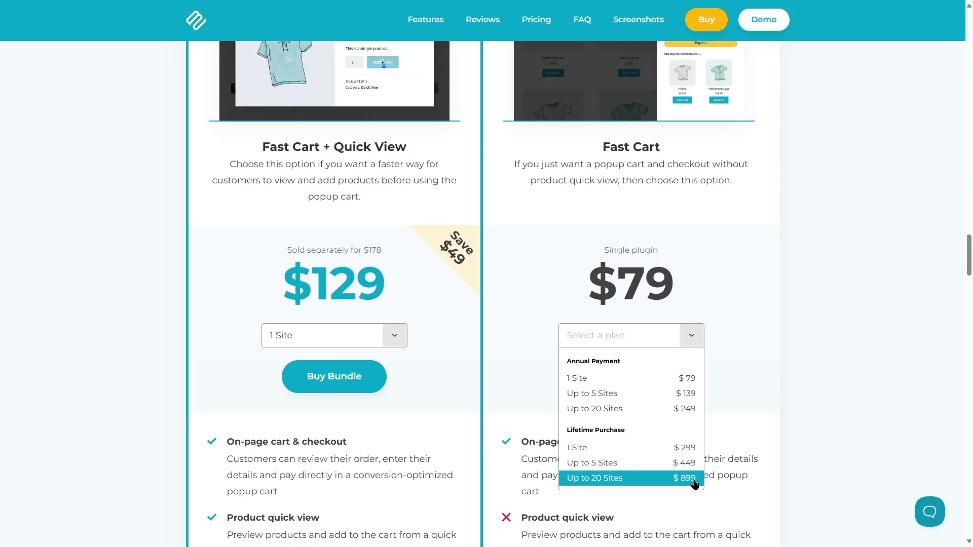
pyautogui.click(821, 357)
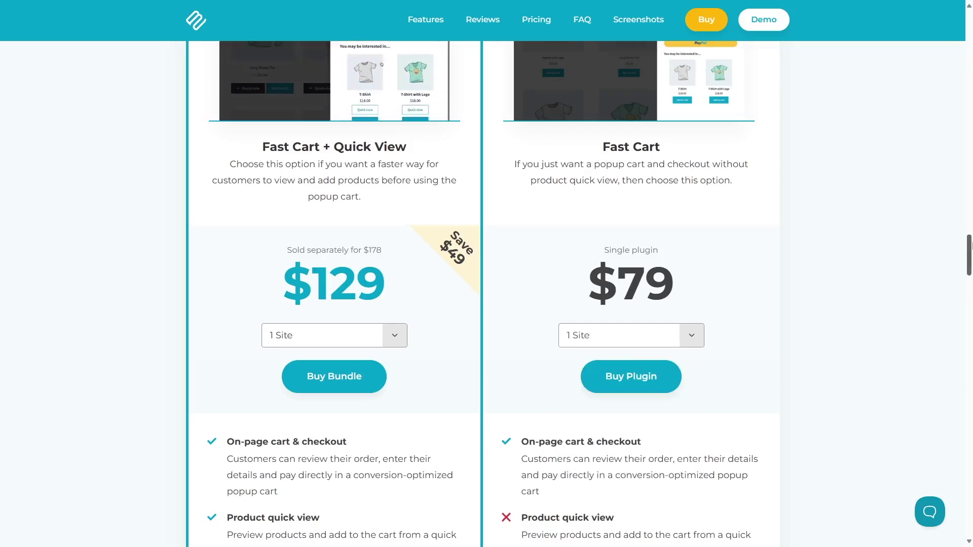
pyautogui.scroll(3, 684, 229)
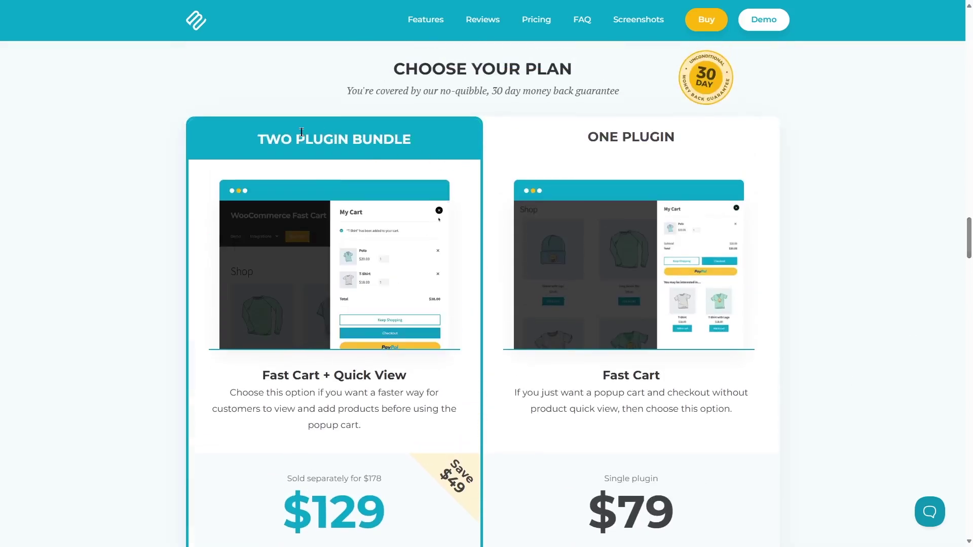
pyautogui.scroll(-1, 308, 152)
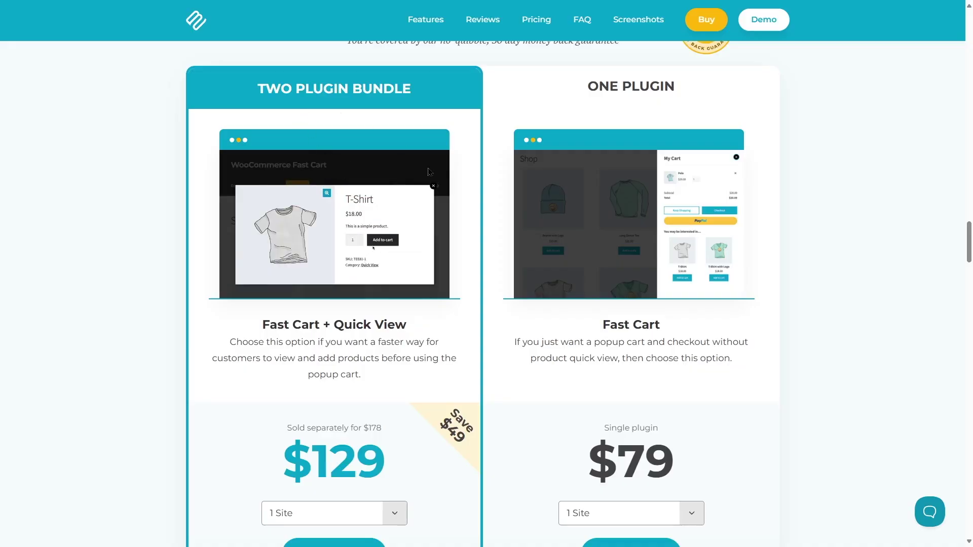
pyautogui.scroll(-2, 413, 184)
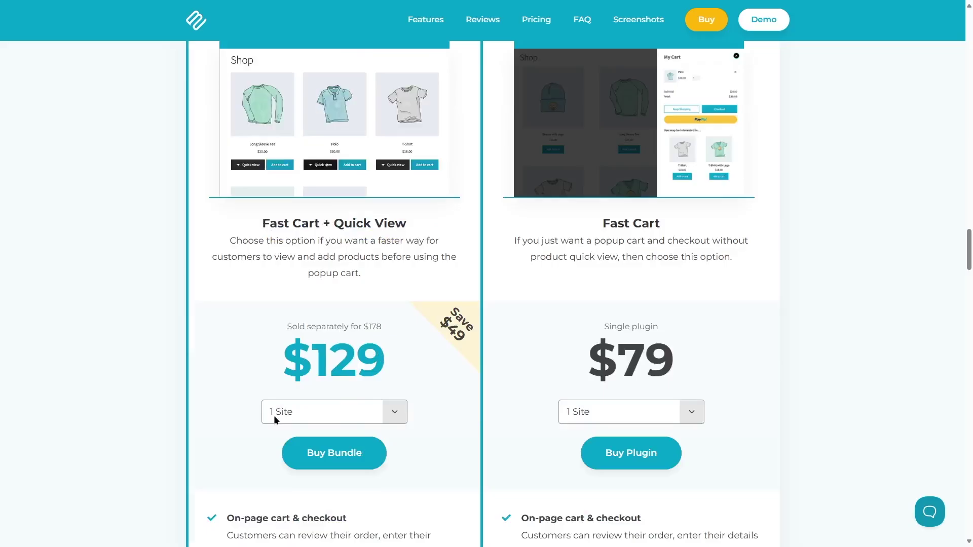
pyautogui.scroll(2, 308, 410)
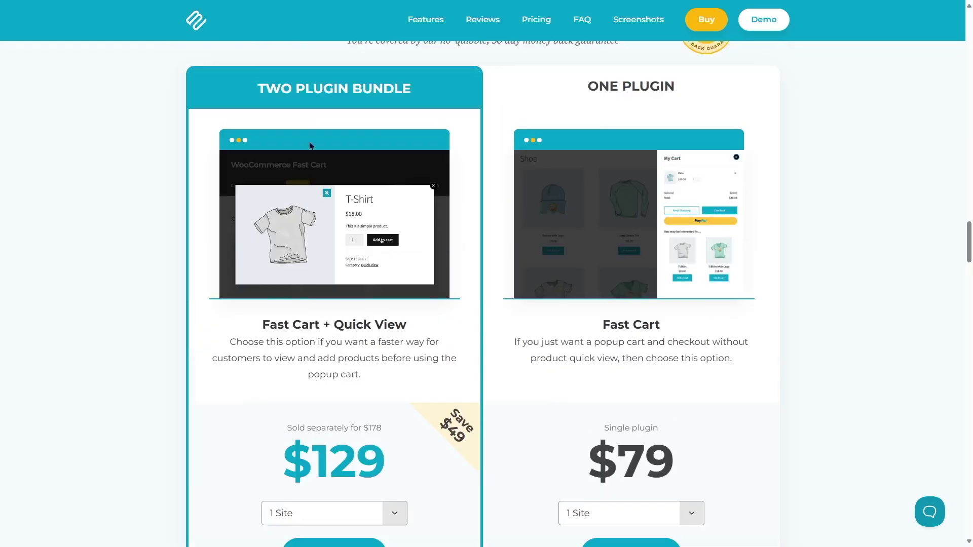
pyautogui.scroll(-2, 380, 223)
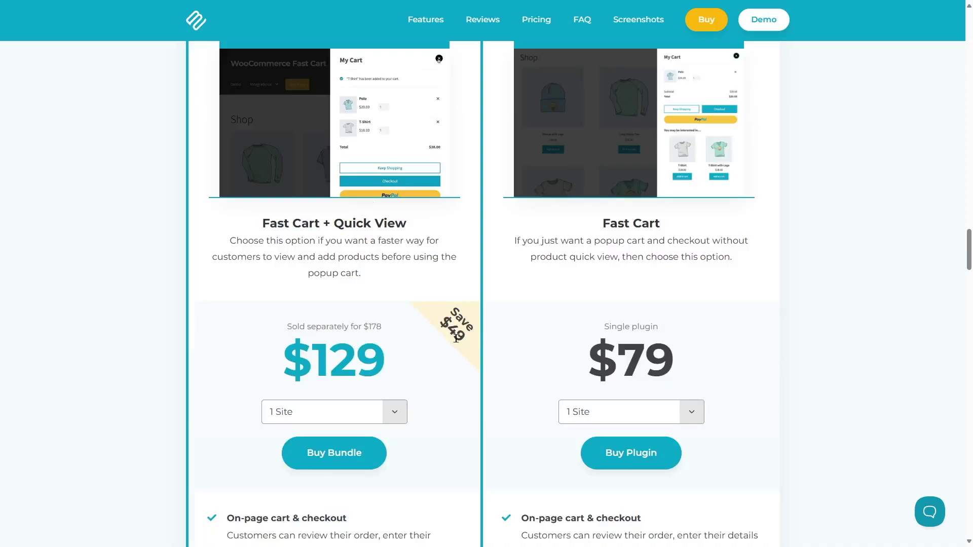
pyautogui.scroll(-2, 456, 339)
# - Browse the Two Plugin Bundle licence plans and keep 1 Site for the $129 bundle
pyautogui.click(389, 314)
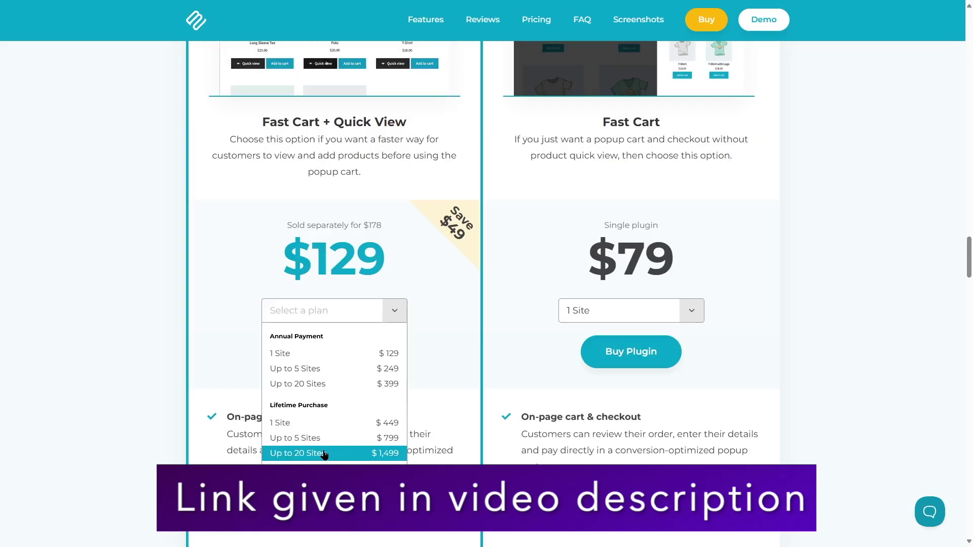
pyautogui.click(440, 358)
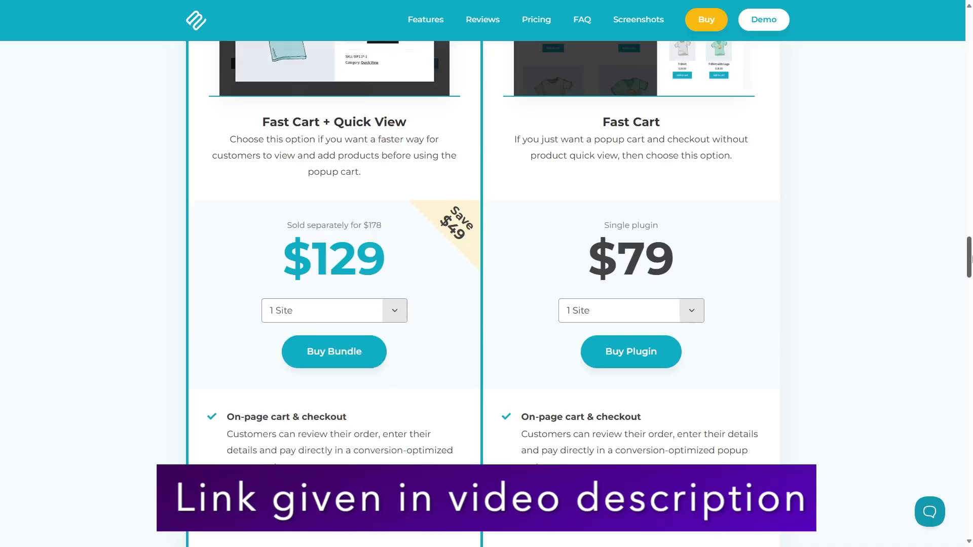
pyautogui.scroll(2, 486, 289)
pyautogui.scroll(2, 487, 289)
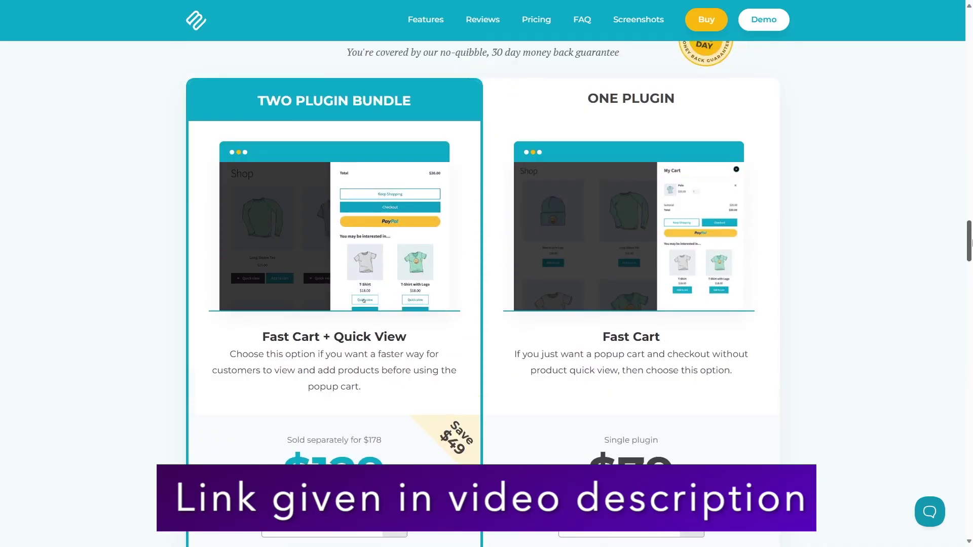